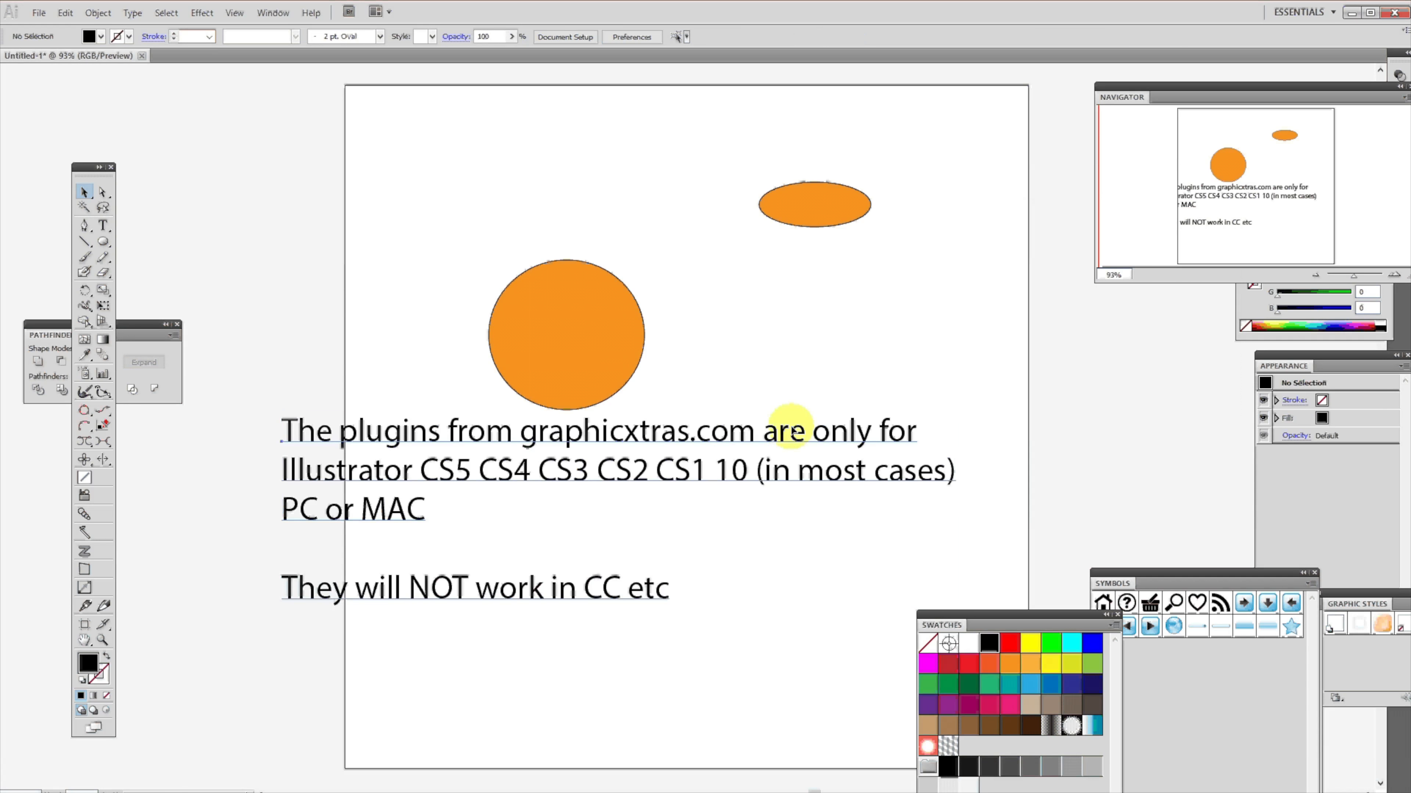
Delete the text block about plugin compatibility from the artboard.
{"action": "left_click_drag", "start_coordinate": [442, 441], "coordinate": [447, 449]}
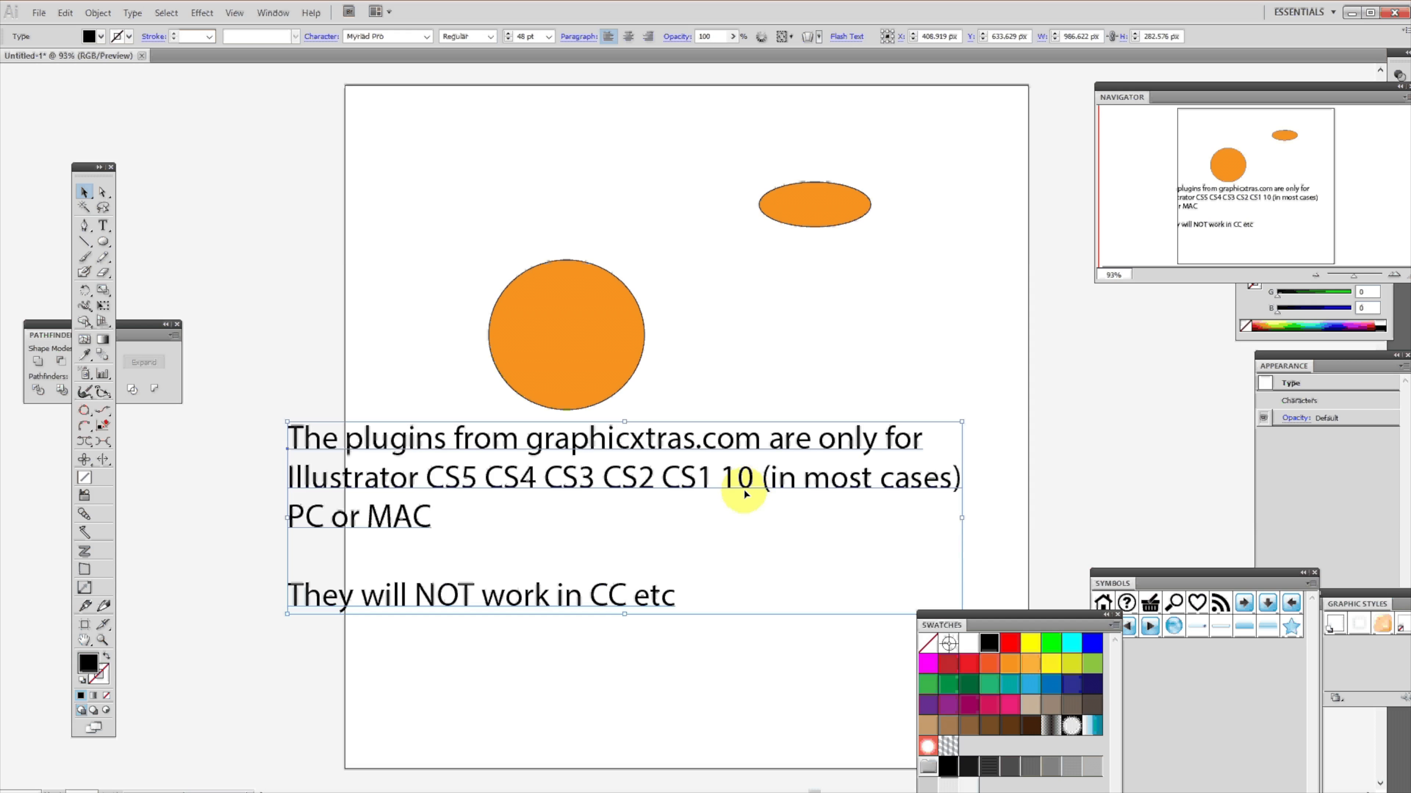
{"action": "key", "text": "Delete"}
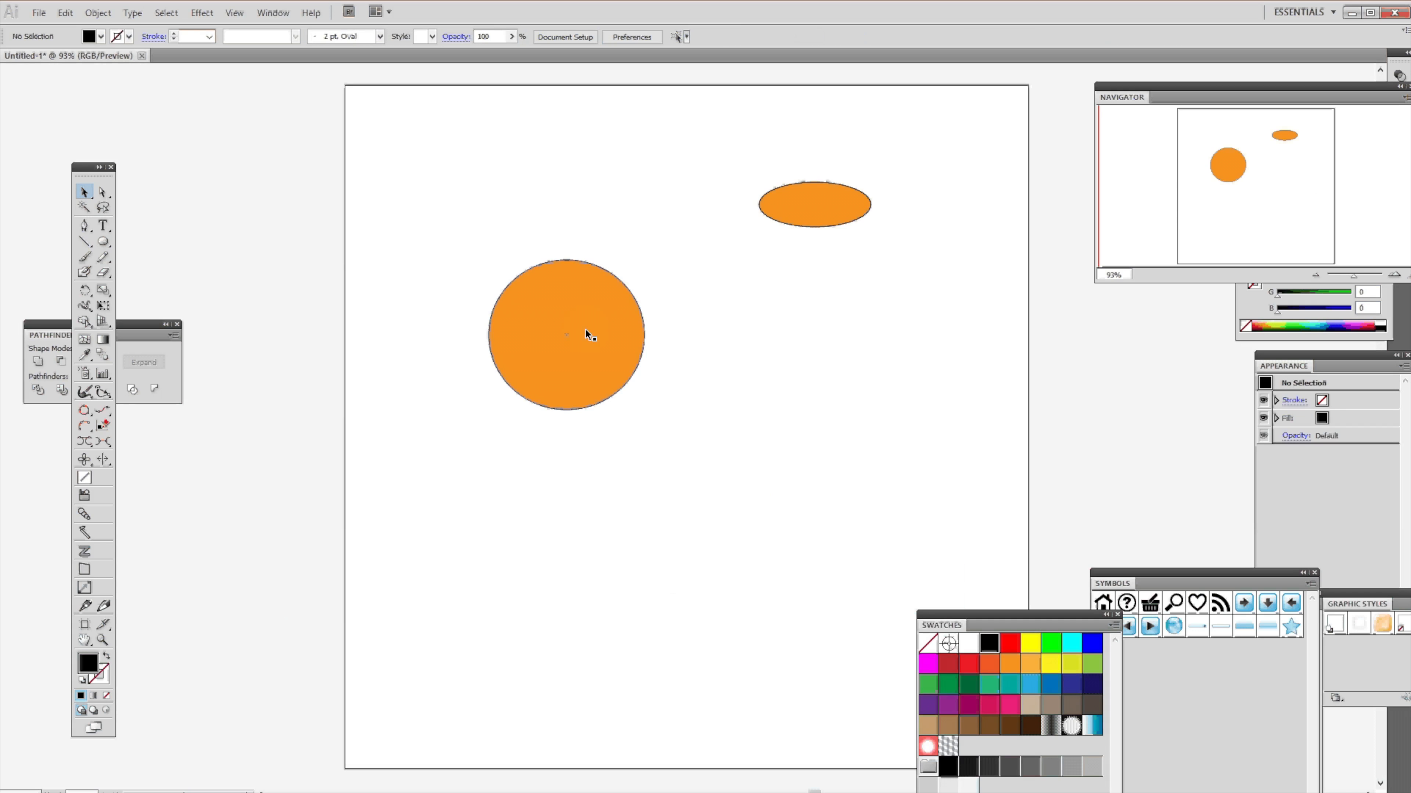
Shrink the large orange circle to about 151 × 133 px and move it to the lower part of the artboard.
{"action": "left_click", "coordinate": [587, 334]}
{"action": "left_click_drag", "start_coordinate": [644, 411], "coordinate": [592, 352]}
{"action": "left_click_drag", "start_coordinate": [556, 278], "coordinate": [559, 531]}
{"action": "left_click", "coordinate": [95, 12]}
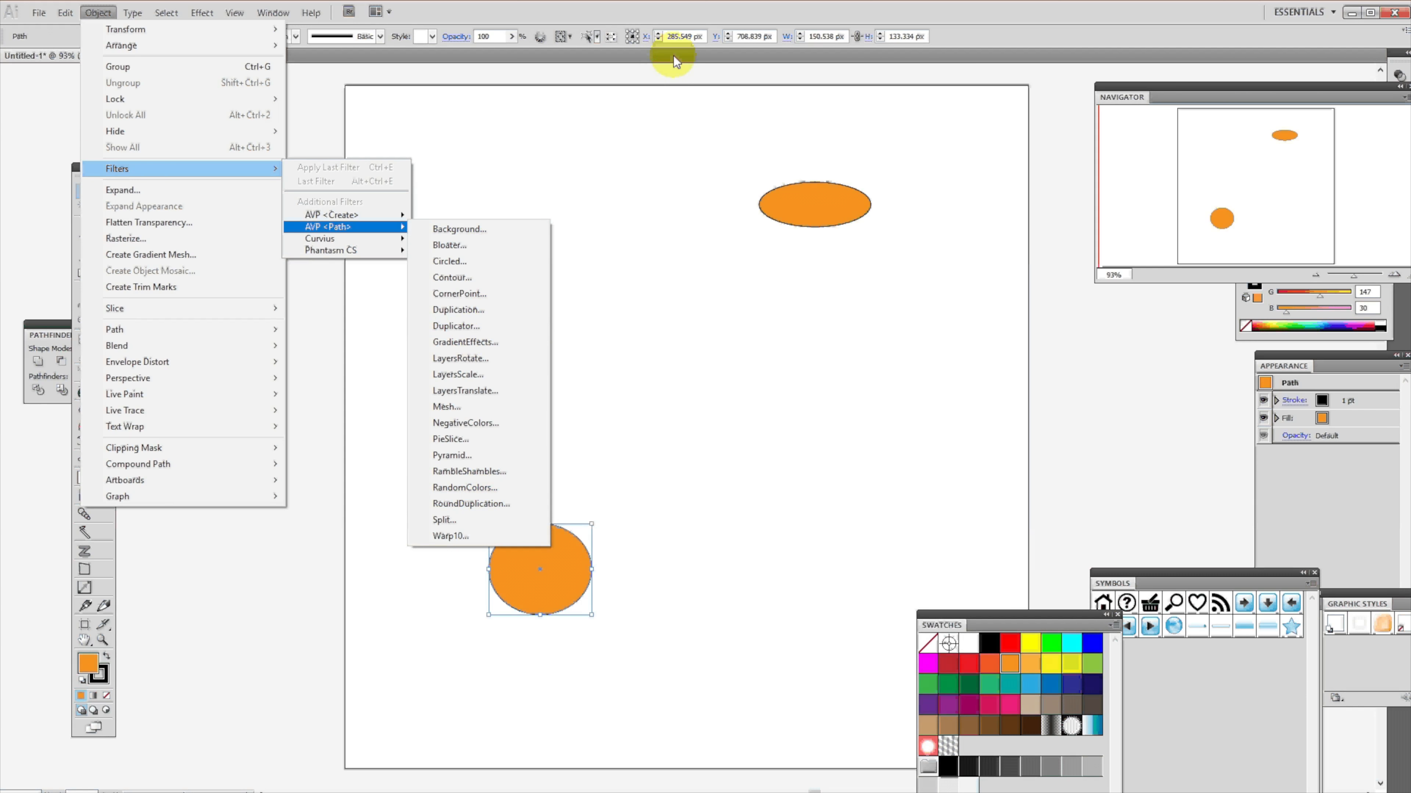
{"action": "left_click", "coordinate": [671, 38]}
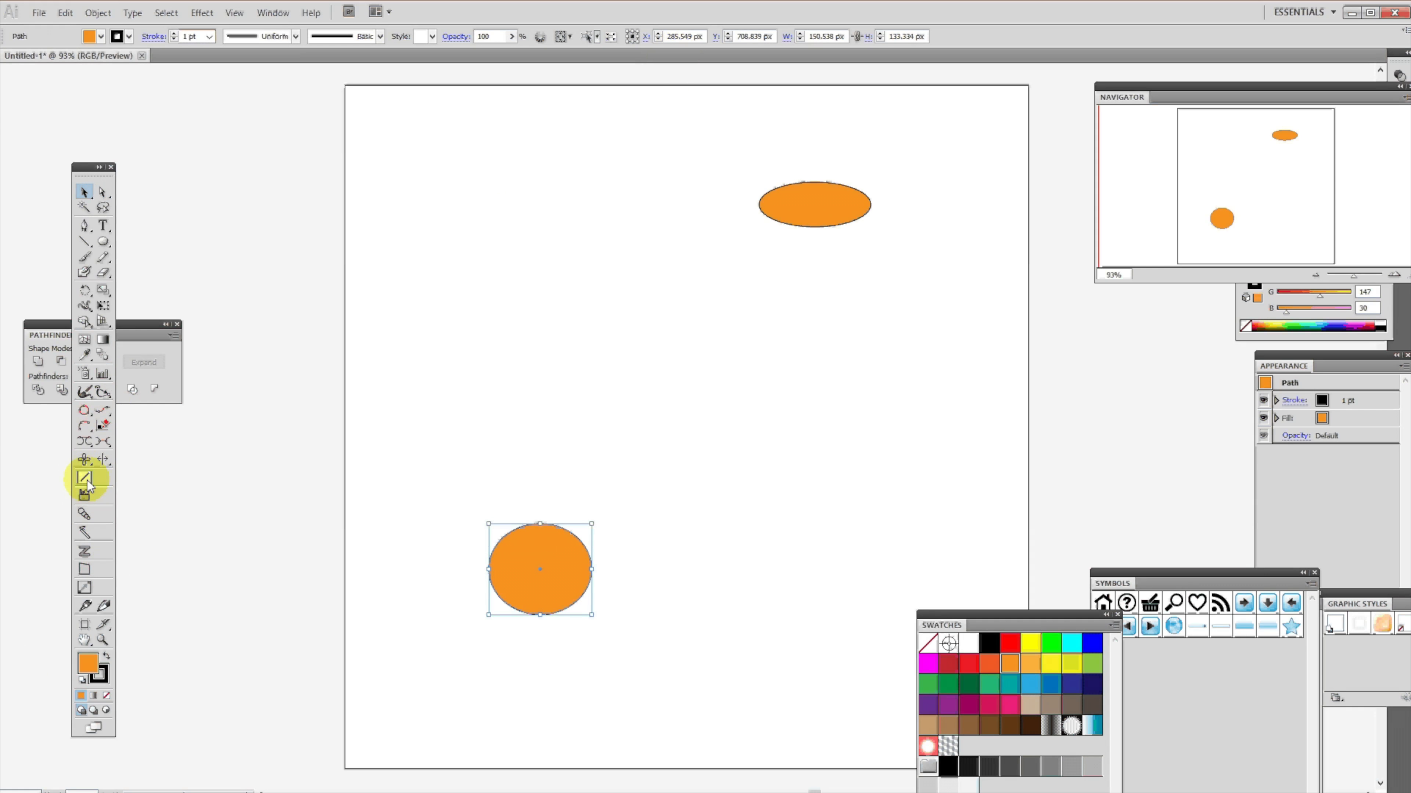
Draw four vertical zigzags with the Zigzag tool on the artboard's left half, the last about 176 × 332 px.
{"action": "double_click", "coordinate": [84, 551]}
{"action": "mouse_move", "coordinate": [195, 131]}
{"action": "left_mouse_down"}
{"action": "mouse_move", "coordinate": [588, 377]}
{"action": "mouse_move", "coordinate": [730, 345]}
{"action": "left_mouse_up"}
{"action": "mouse_move", "coordinate": [400, 146]}
{"action": "left_mouse_down"}
{"action": "mouse_move", "coordinate": [435, 410]}
{"action": "mouse_move", "coordinate": [433, 564]}
{"action": "left_mouse_up"}
{"action": "left_click_drag", "start_coordinate": [449, 149], "coordinate": [464, 520]}
{"action": "left_click_drag", "start_coordinate": [484, 143], "coordinate": [489, 493]}
{"action": "left_click_drag", "start_coordinate": [518, 206], "coordinate": [639, 431]}
Draw one zigzag mixing Skyrise(02) with Arrow (01) elements and another with both element styles set to Skyrise(02).
{"action": "left_click", "coordinate": [755, 436]}
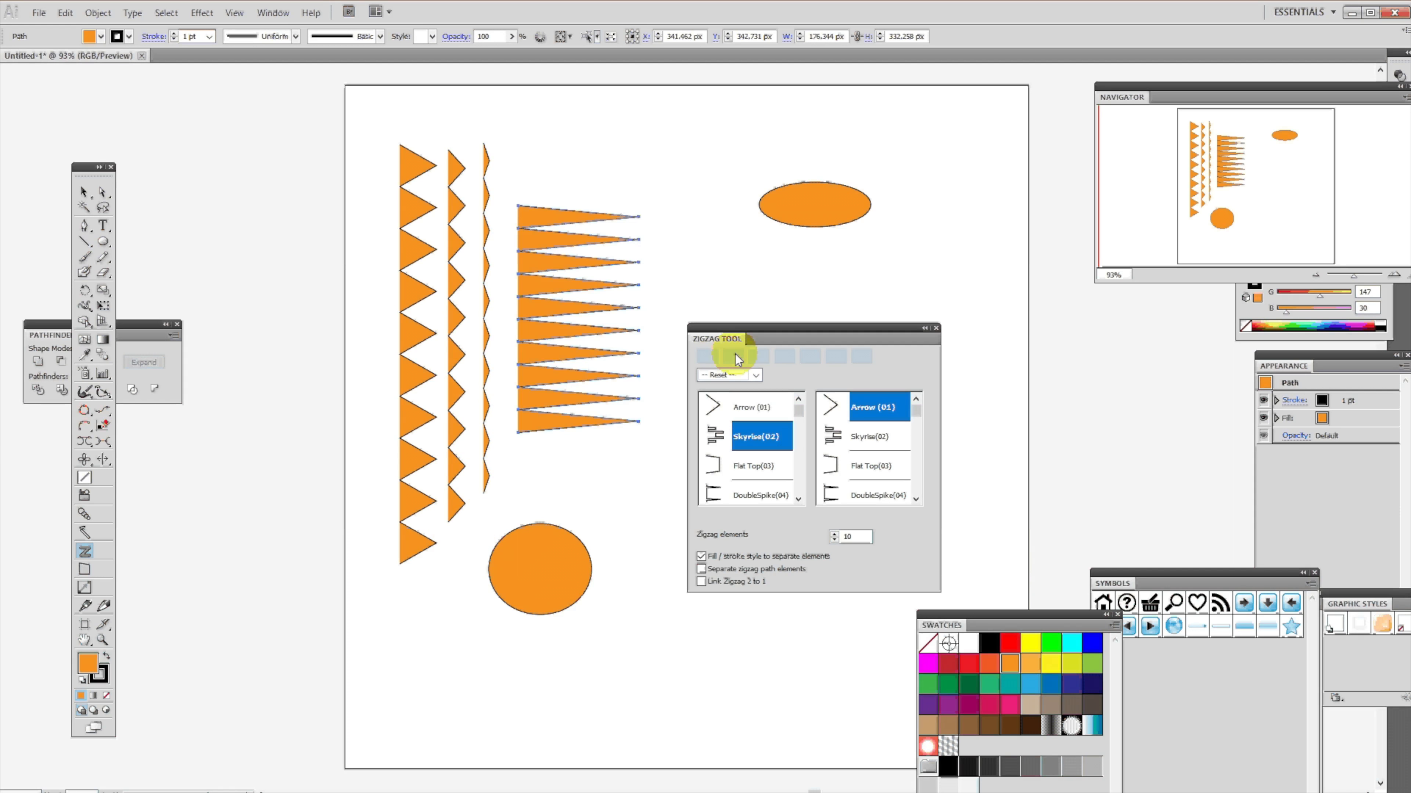
{"action": "left_click_drag", "start_coordinate": [243, 196], "coordinate": [329, 648]}
{"action": "left_click", "coordinate": [864, 437]}
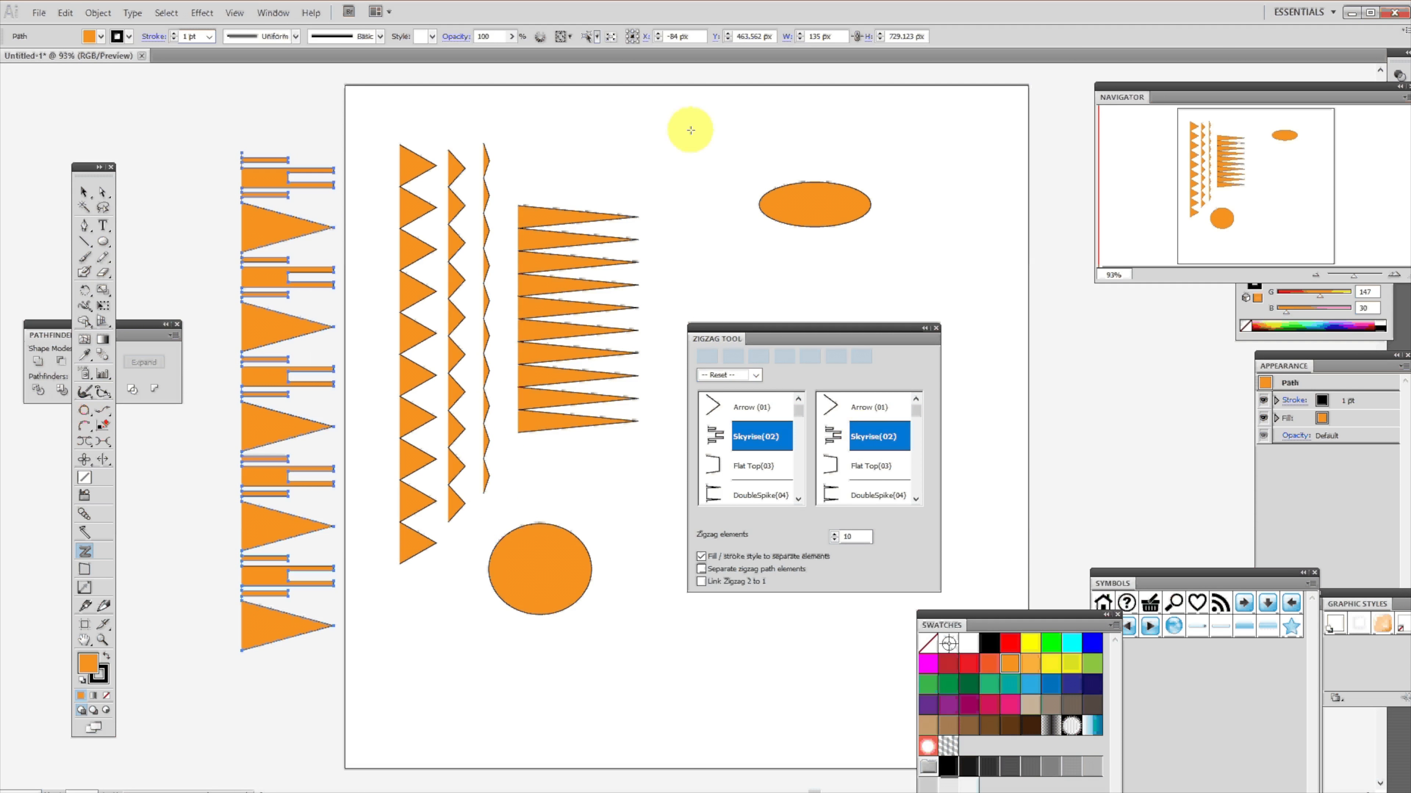
{"action": "left_click_drag", "start_coordinate": [688, 130], "coordinate": [774, 302]}
Choose zigzag Preset 002 and draw three tall zigzags whose fill fades to black across the artboard.
{"action": "left_click", "coordinate": [755, 375]}
{"action": "left_click", "coordinate": [718, 411]}
{"action": "left_click", "coordinate": [758, 356]}
{"action": "left_click_drag", "start_coordinate": [965, 105], "coordinate": [1063, 555]}
{"action": "left_click_drag", "start_coordinate": [517, 100], "coordinate": [603, 592]}
{"action": "left_click_drag", "start_coordinate": [636, 154], "coordinate": [693, 539]}
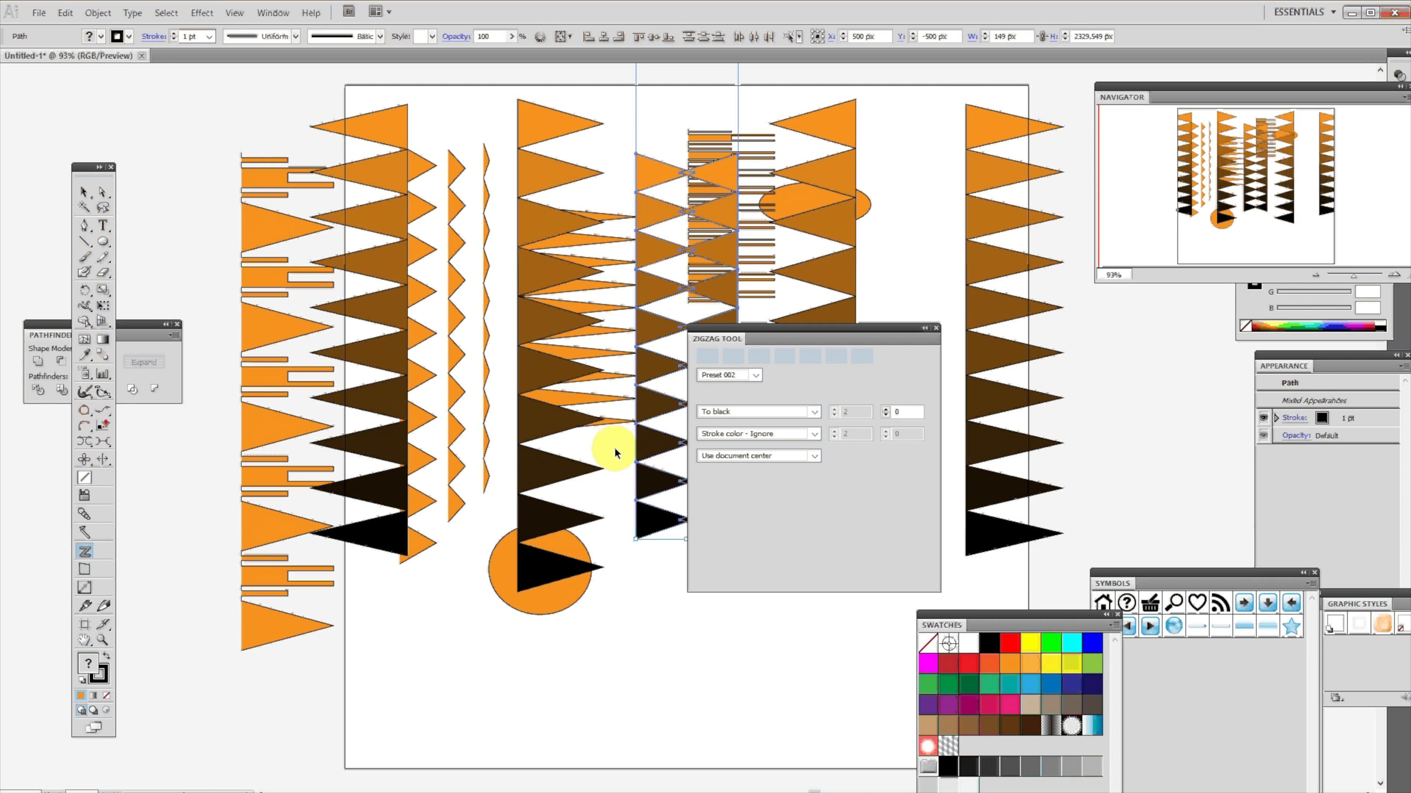
Delete all artwork in the document.
{"action": "key", "text": "ctrl+a"}
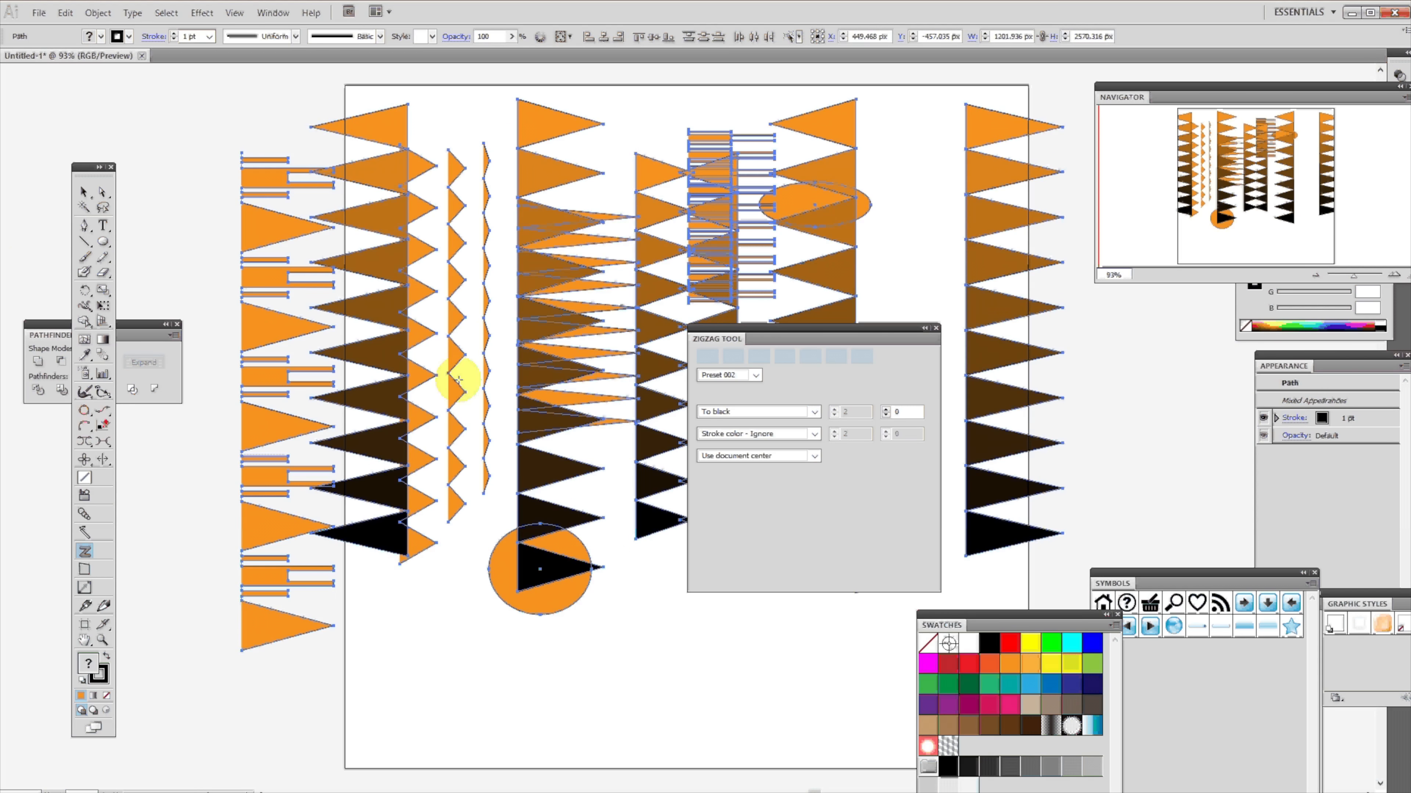
{"action": "key", "text": "Delete"}
Undo a trial zigzag in Preset 010 and draw a vertical zigzag with Preset 019, about 135 × 667 px.
{"action": "left_click_drag", "start_coordinate": [388, 157], "coordinate": [466, 649]}
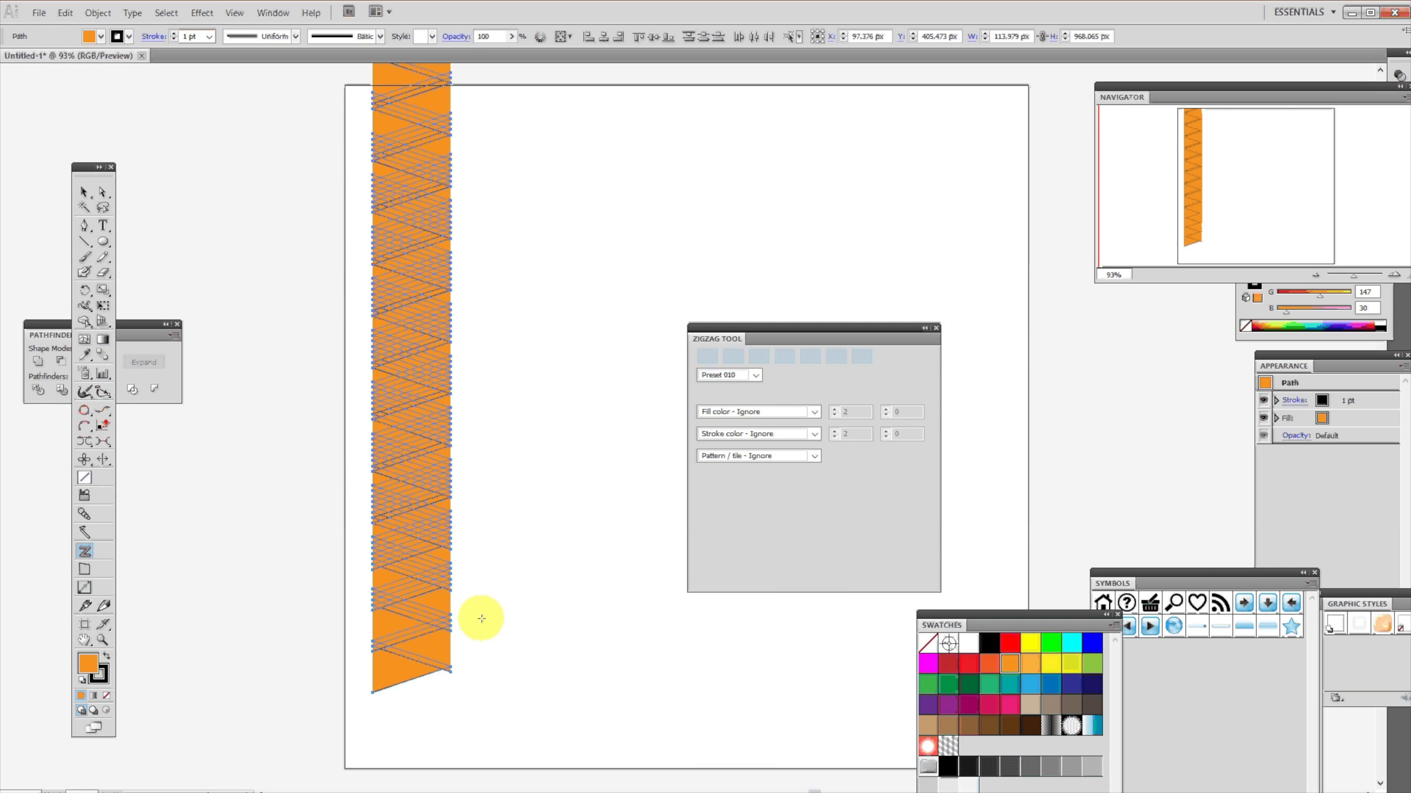
{"action": "key", "text": "ctrl+z"}
{"action": "left_click", "coordinate": [719, 374]}
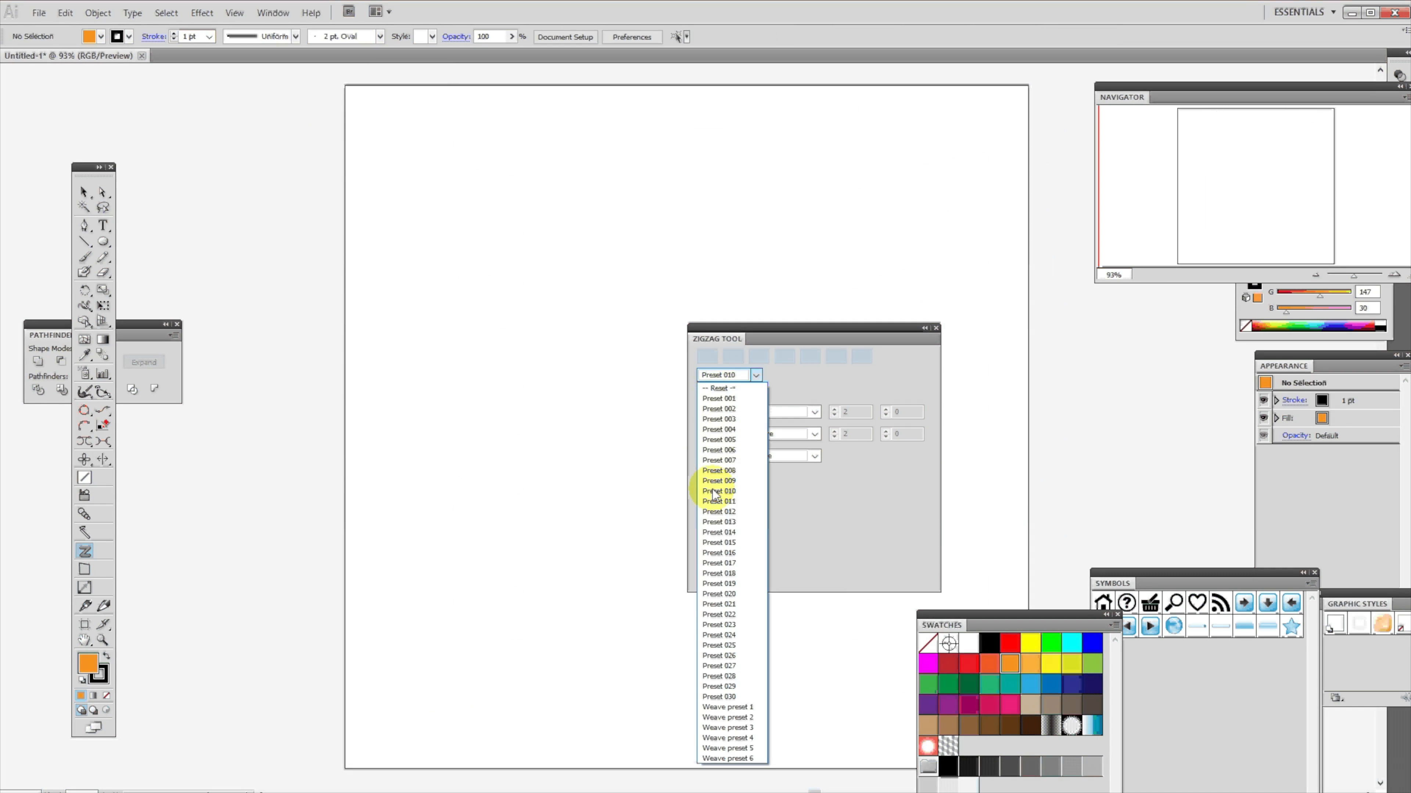
{"action": "left_click", "coordinate": [716, 583]}
{"action": "left_click_drag", "start_coordinate": [437, 240], "coordinate": [528, 608]}
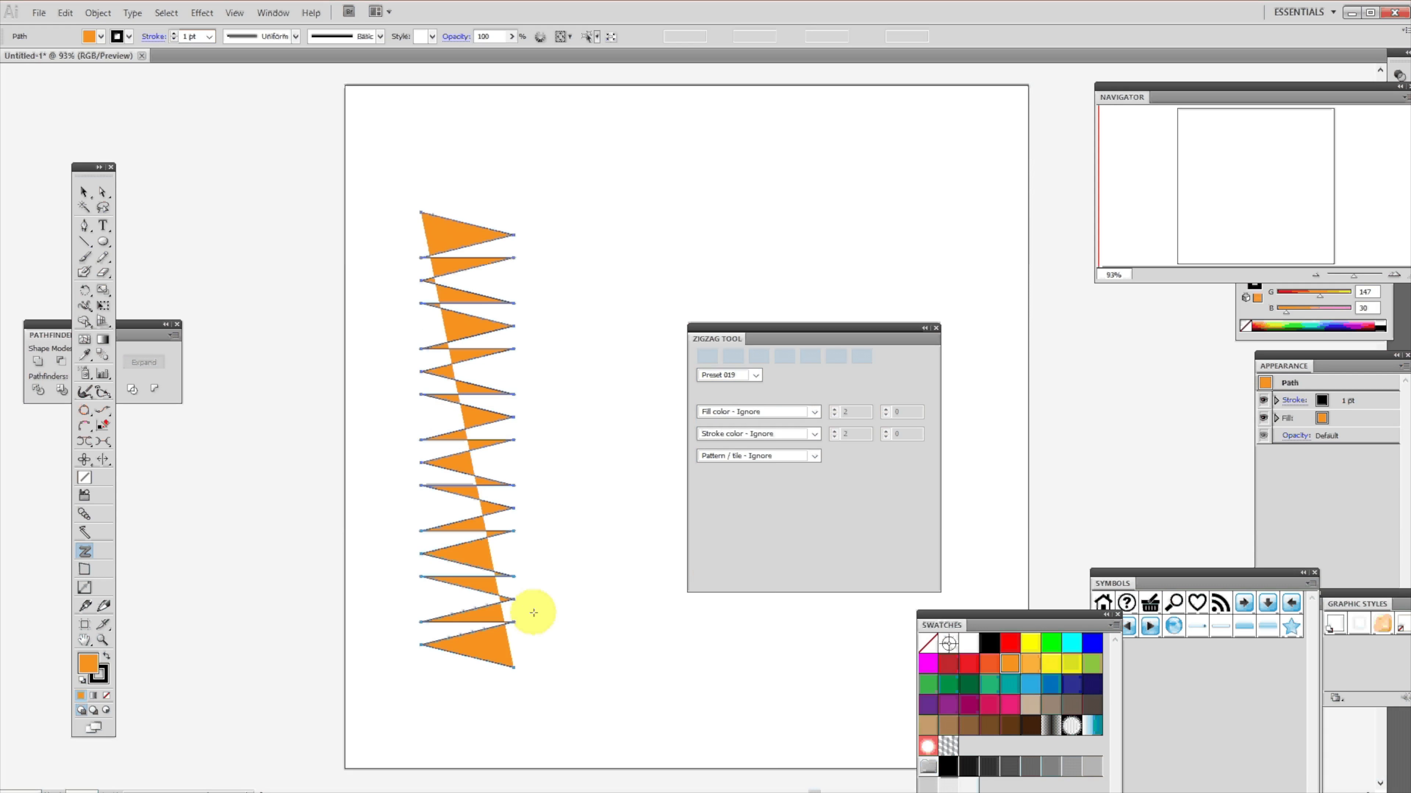
Remove the zigzag's fill and give it a yellow stroke 14 pt wide.
{"action": "left_click", "coordinate": [101, 36]}
{"action": "left_click", "coordinate": [5, 50]}
{"action": "left_click", "coordinate": [128, 37]}
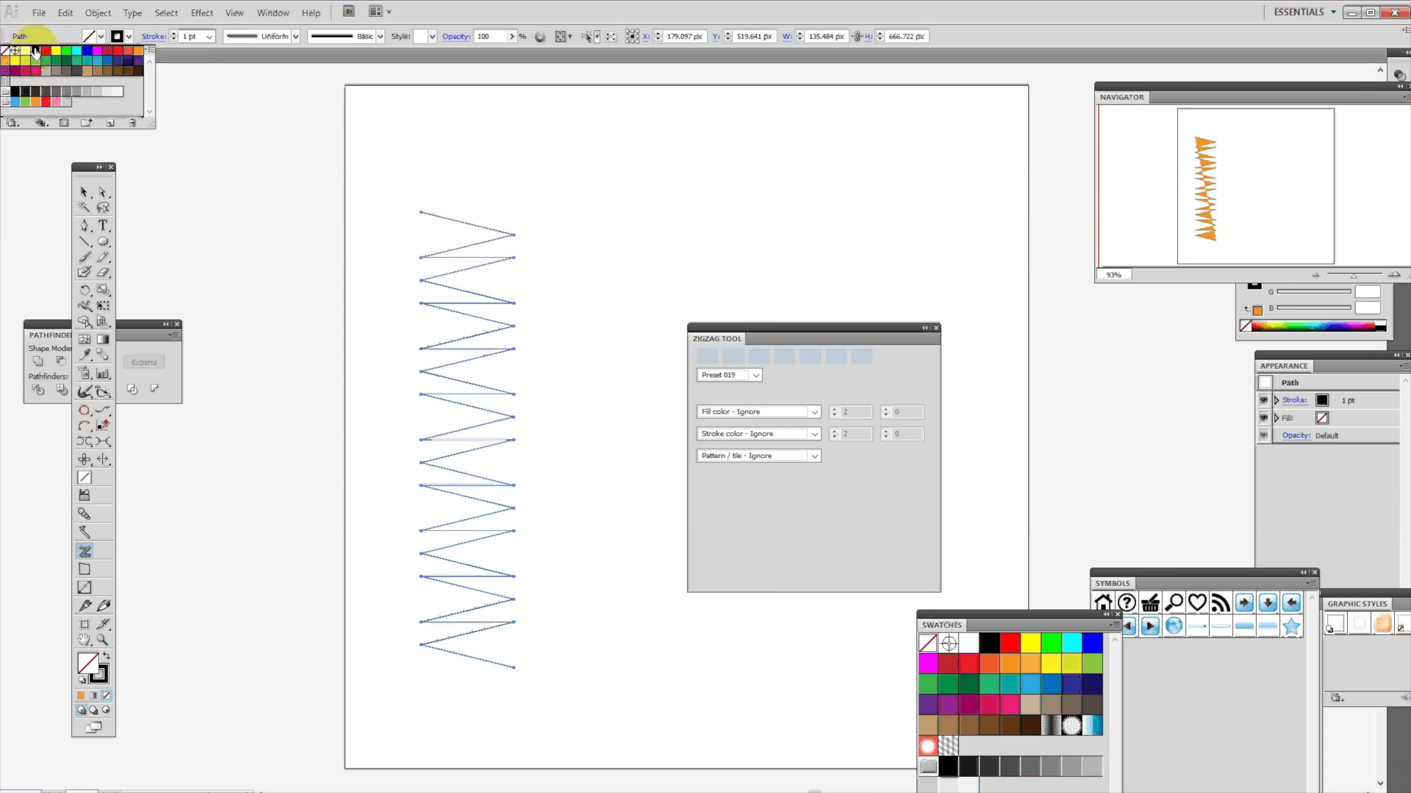
{"action": "left_click", "coordinate": [47, 51]}
{"action": "left_click", "coordinate": [58, 52]}
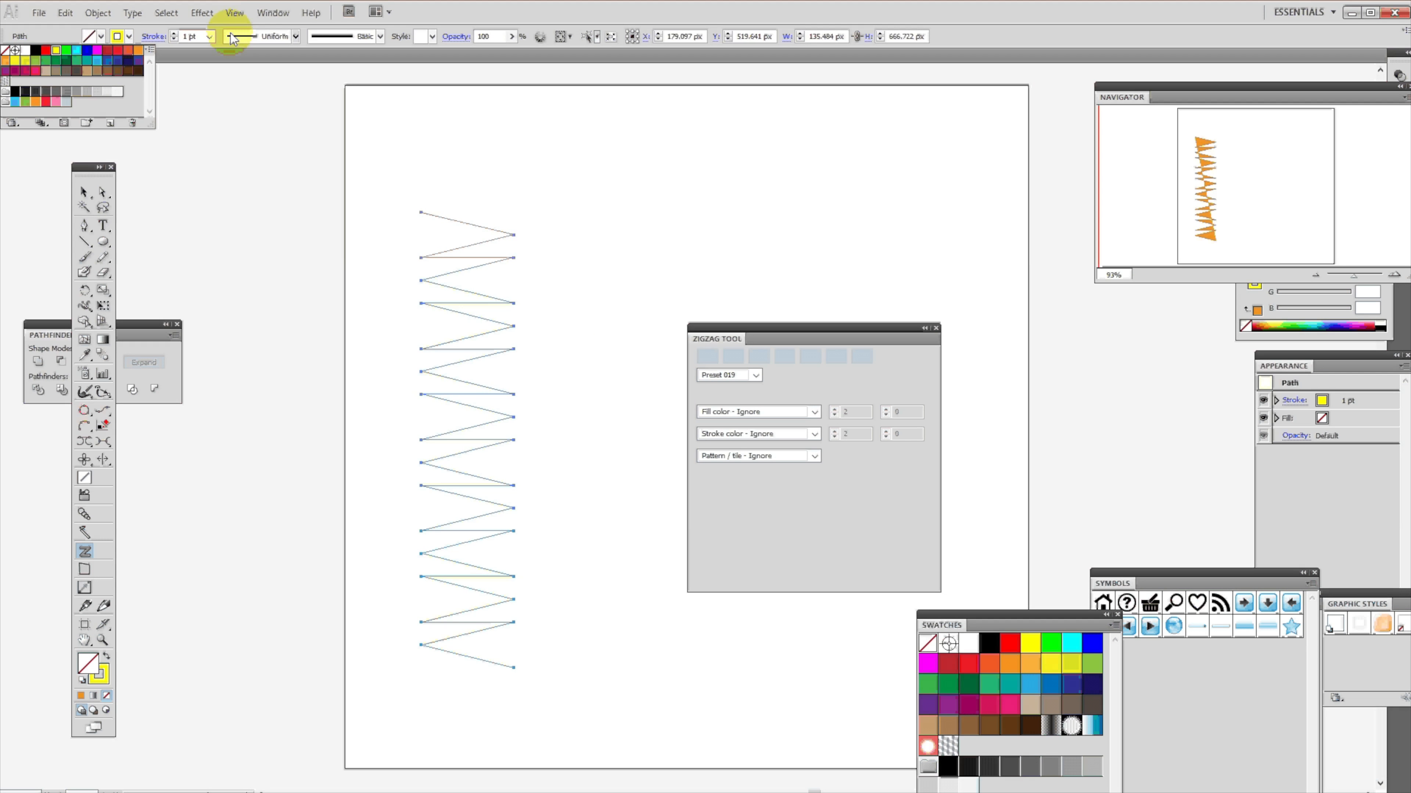
{"action": "left_click", "coordinate": [206, 37]}
{"action": "left_click", "coordinate": [208, 37]}
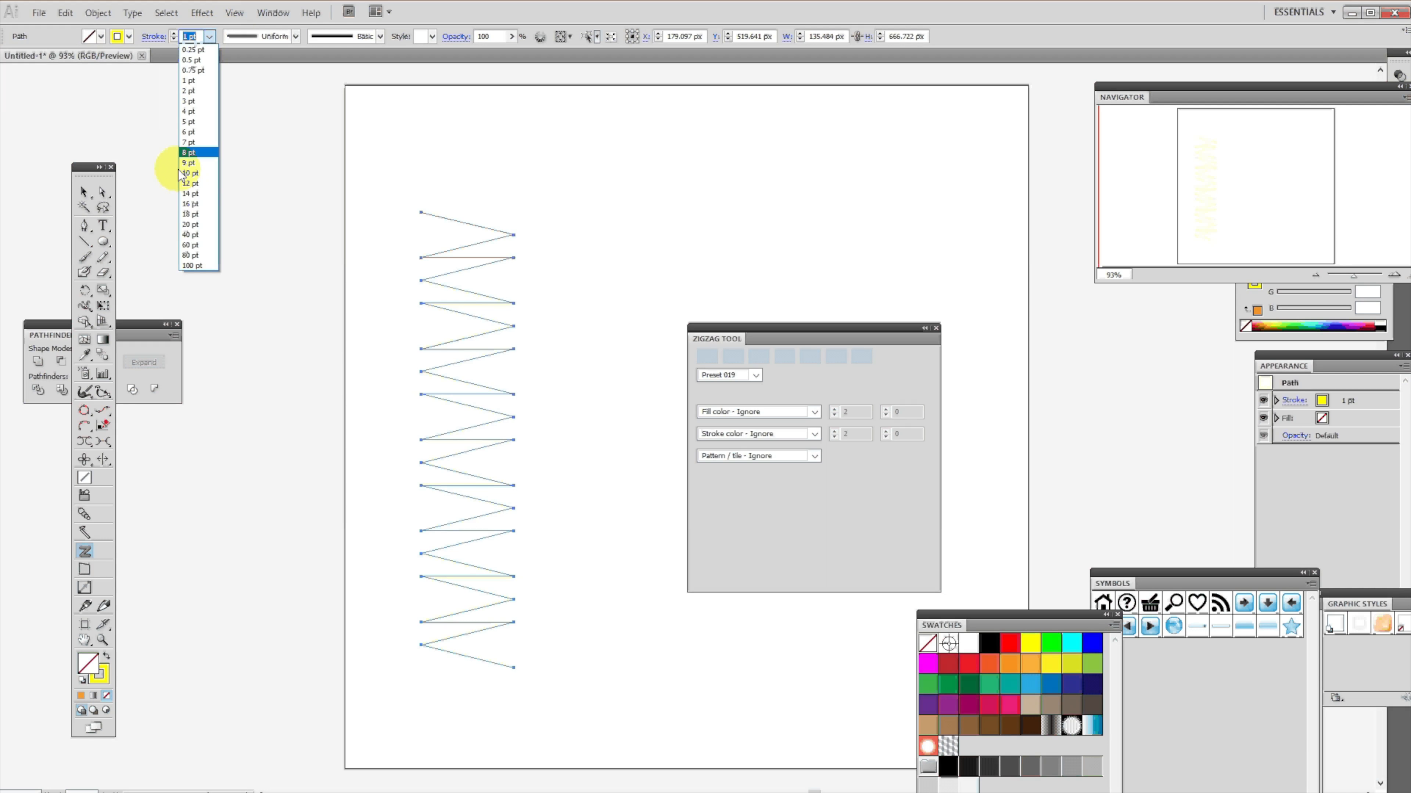
{"action": "left_click", "coordinate": [183, 189]}
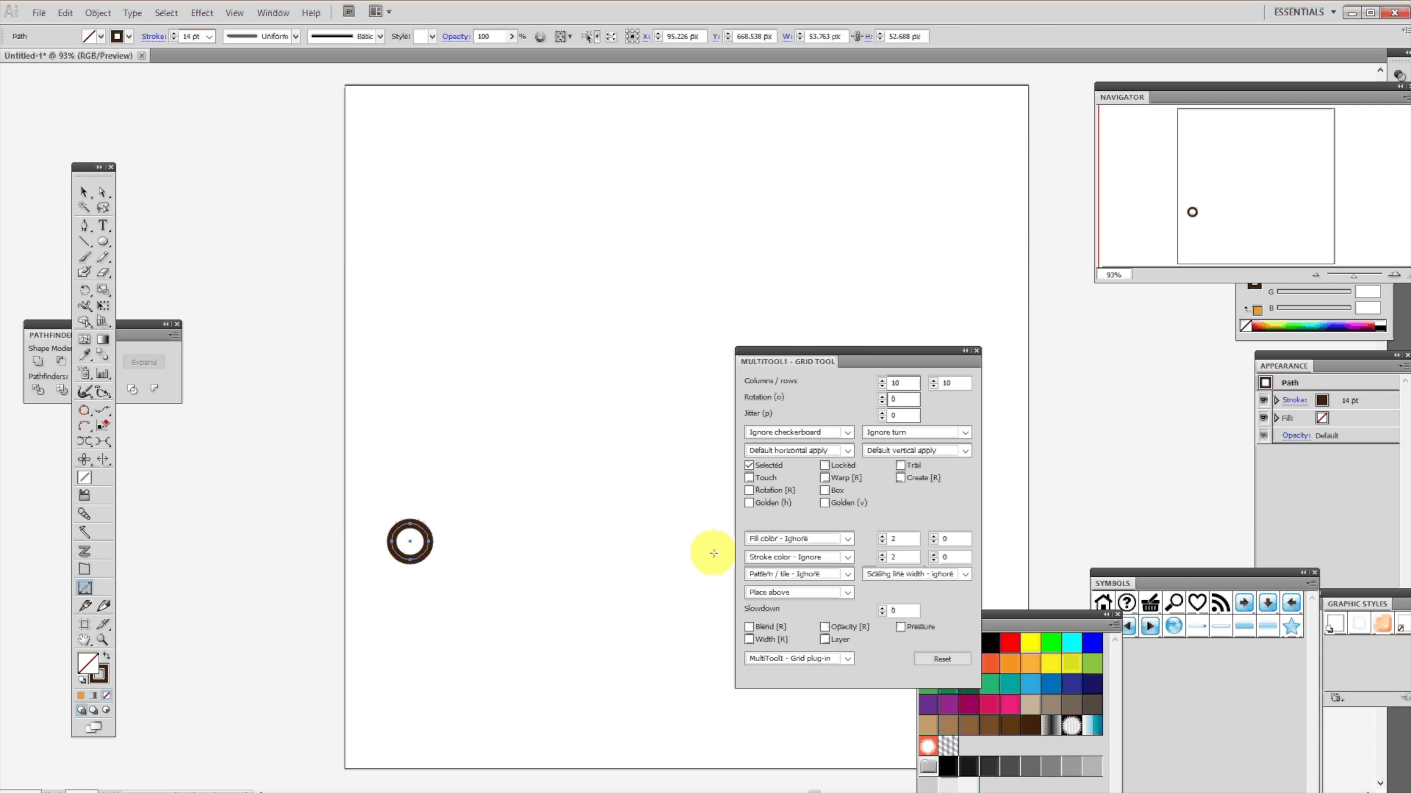
Set the Grid tool's fill color to Random colors, try a grid from the small circle and delete it.
{"action": "left_click", "coordinate": [794, 539]}
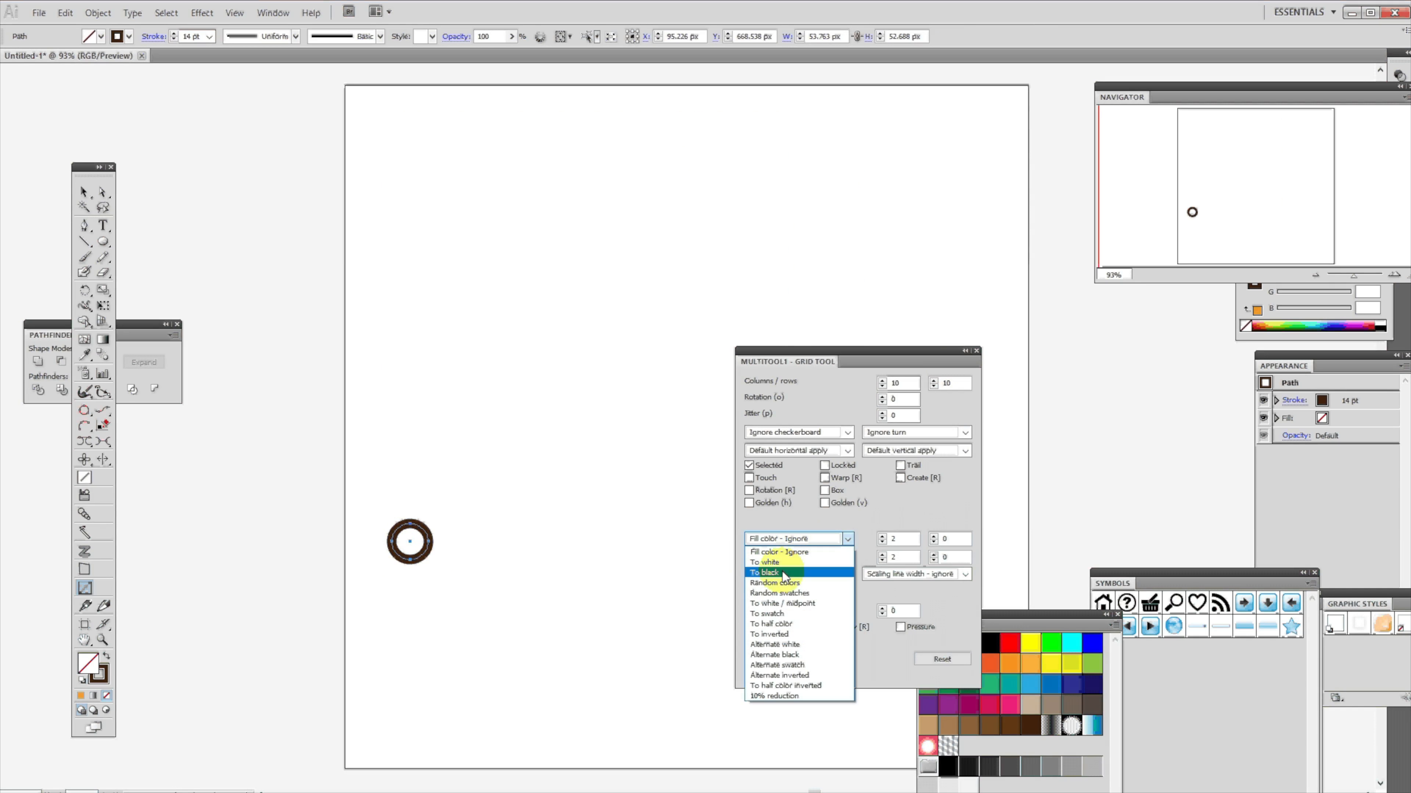
{"action": "left_click", "coordinate": [774, 583]}
{"action": "left_click_drag", "start_coordinate": [400, 542], "coordinate": [631, 243]}
{"action": "key", "text": "Delete"}
Draw a circle about 88 × 86 px on the artboard's left side and fill it with red.
{"action": "left_click", "coordinate": [103, 242]}
{"action": "left_click_drag", "start_coordinate": [377, 436], "coordinate": [437, 496]}
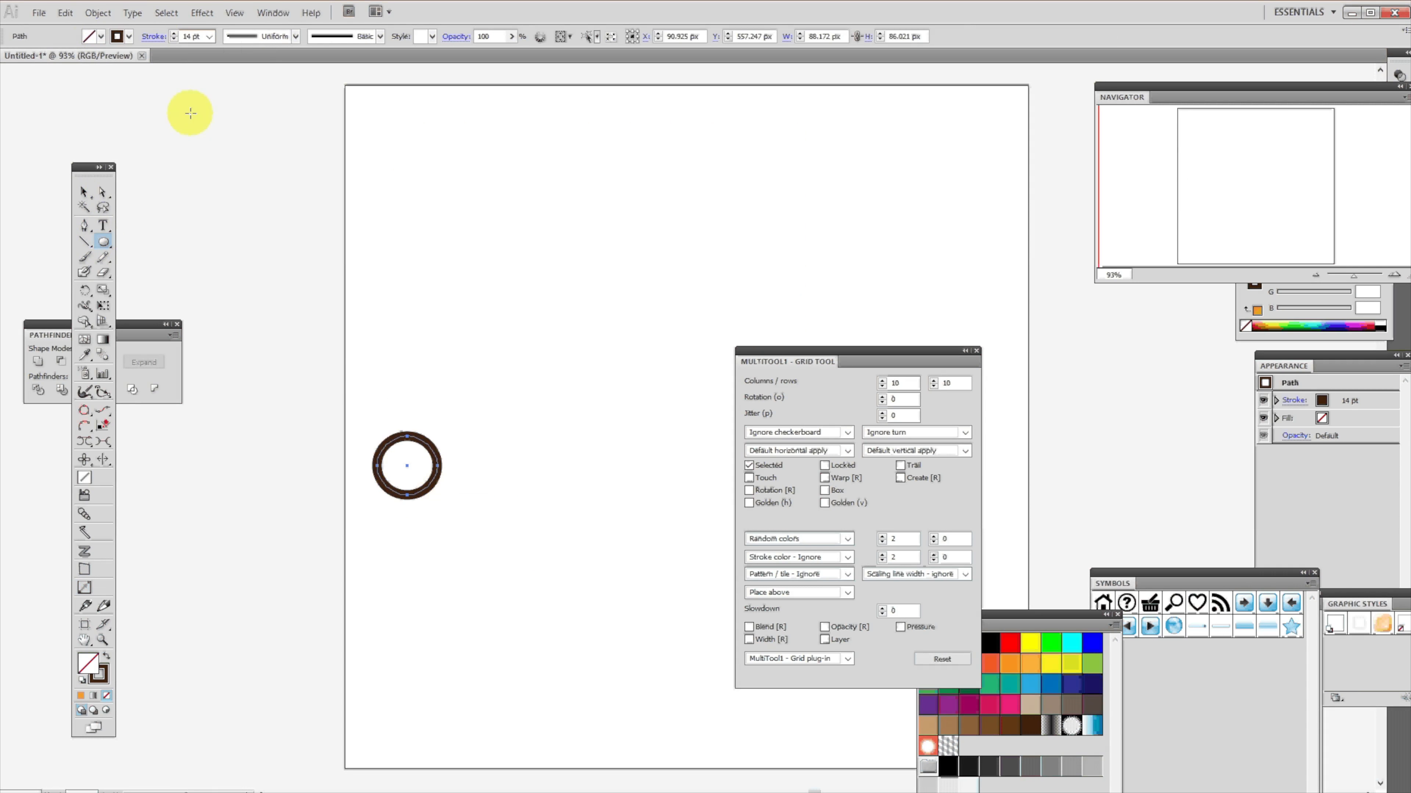
{"action": "left_click", "coordinate": [100, 37]}
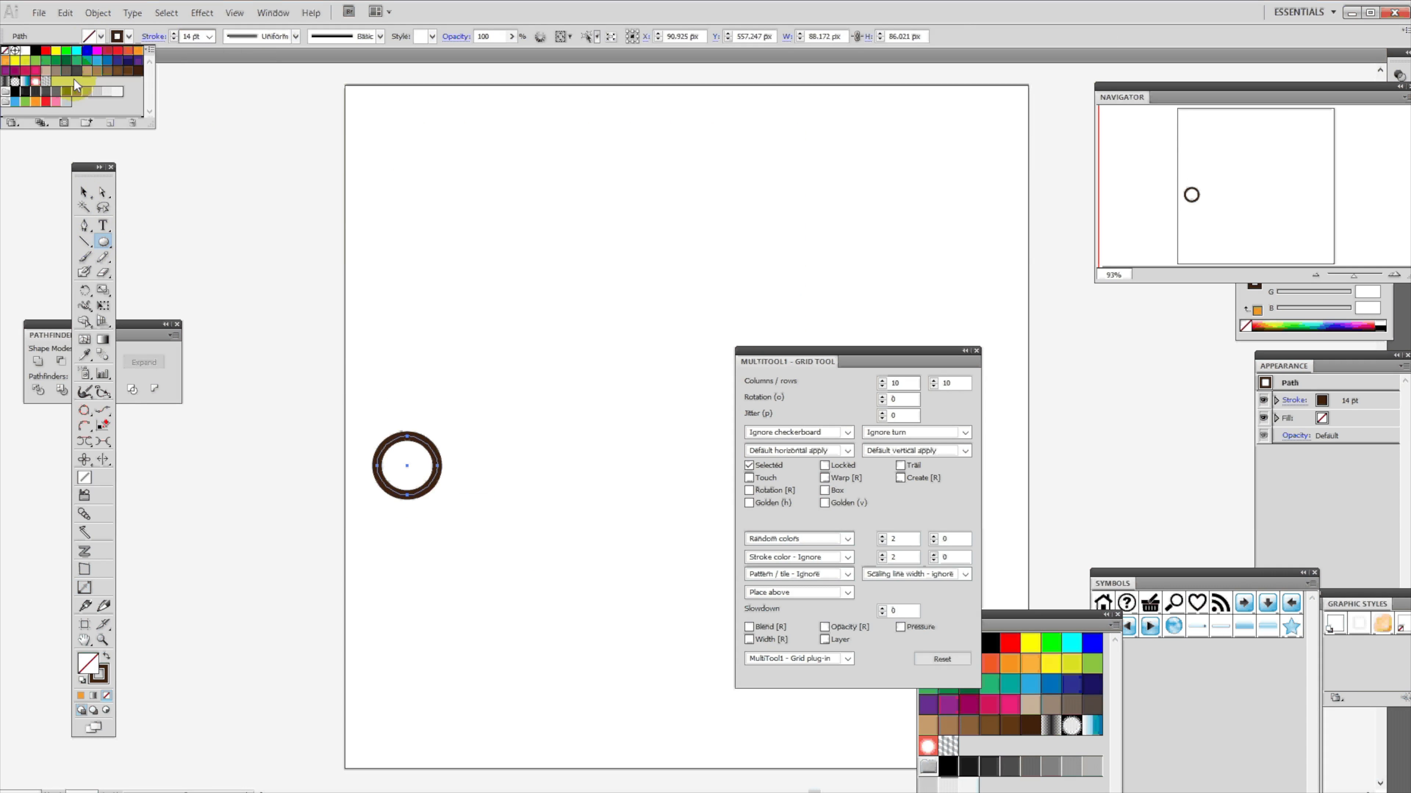
{"action": "left_click", "coordinate": [47, 50]}
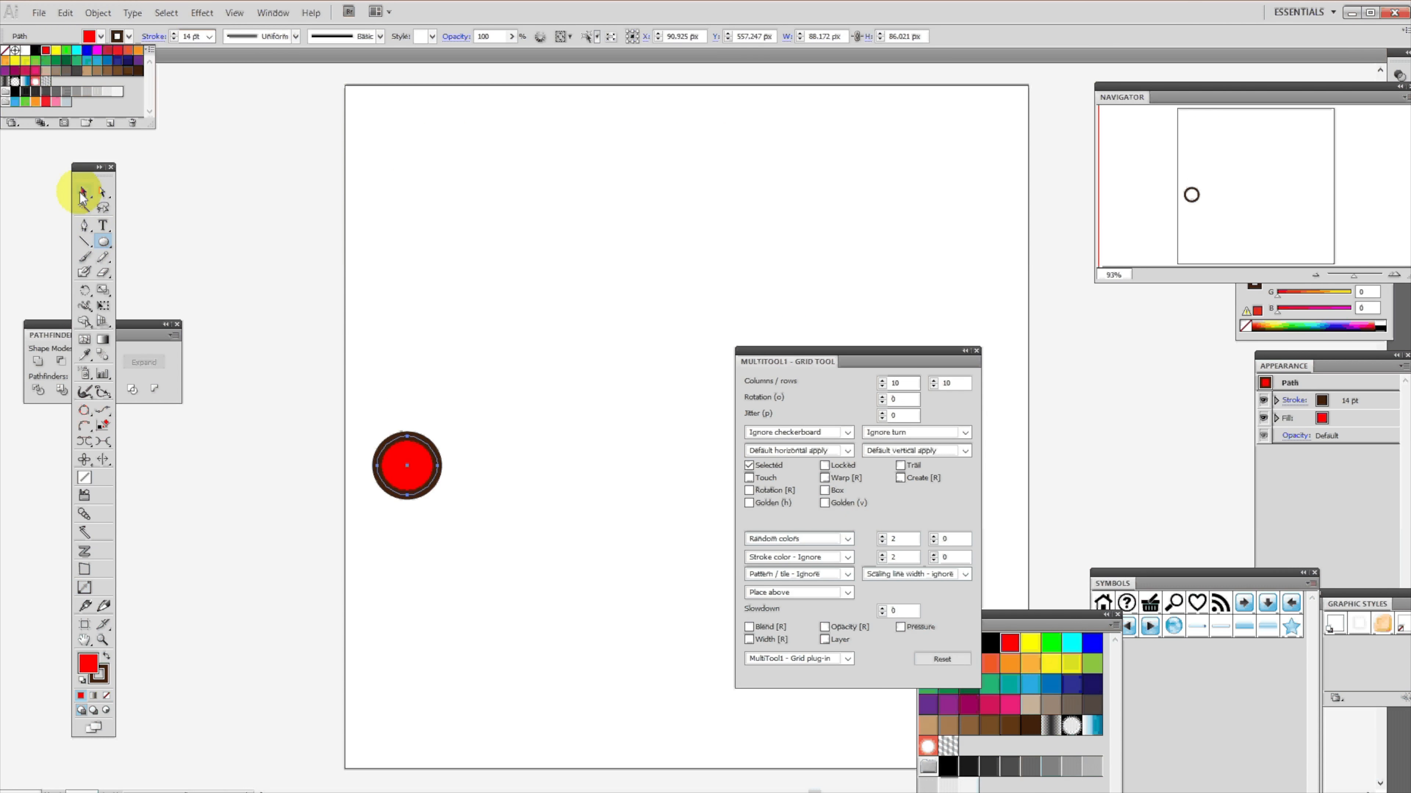
{"action": "left_click", "coordinate": [248, 242]}
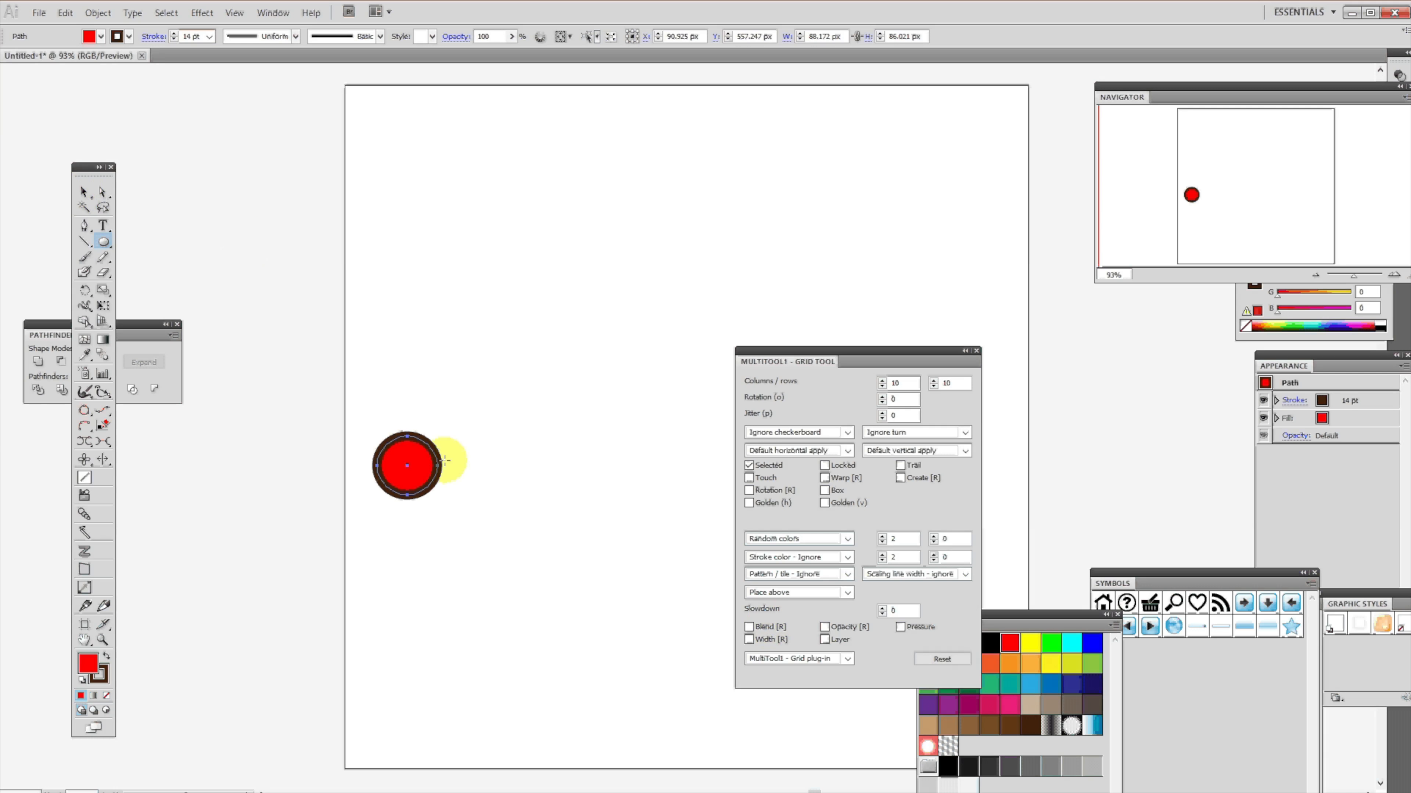
Create a grid of randomly colored copies of the red circle with the Grid tool.
{"action": "double_click", "coordinate": [84, 569]}
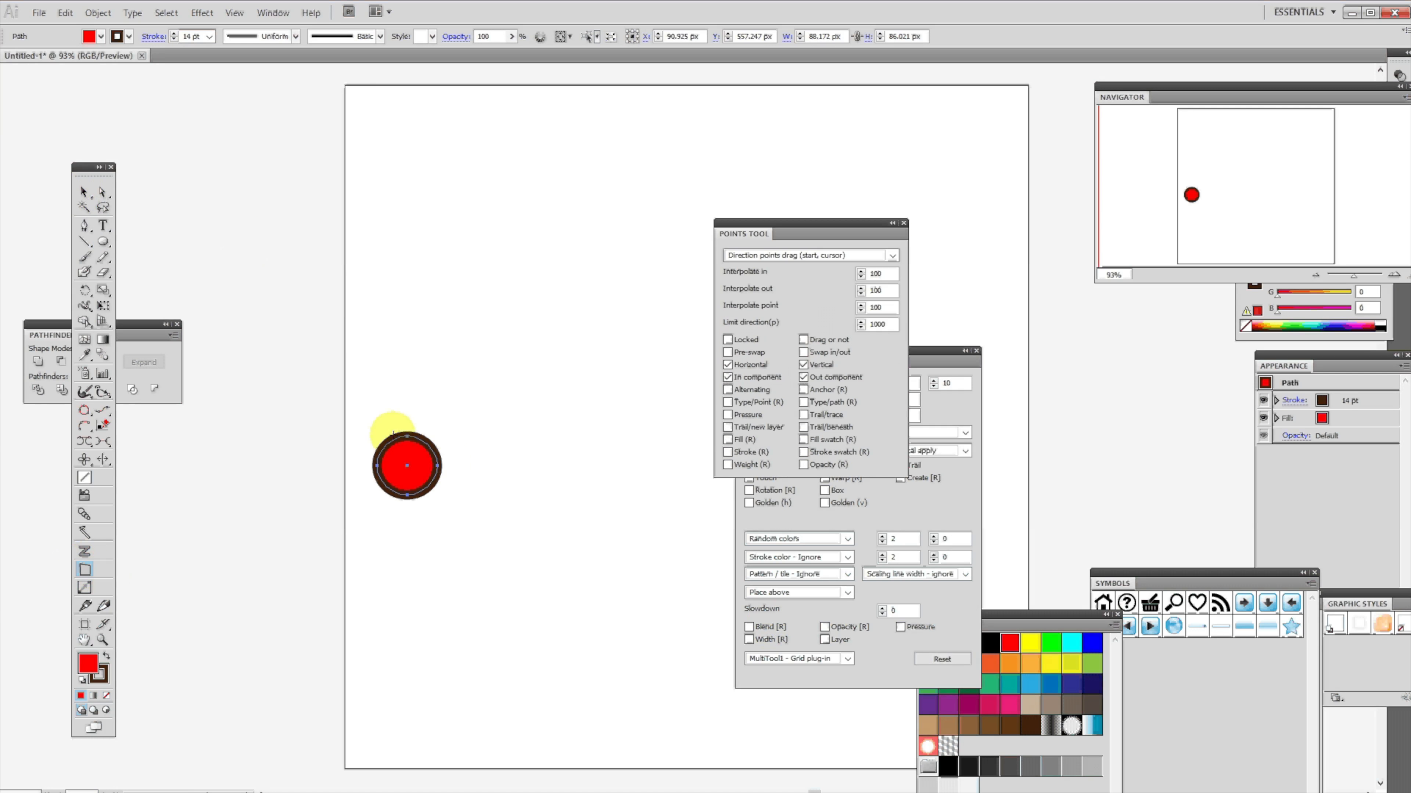
{"action": "left_click", "coordinate": [904, 223]}
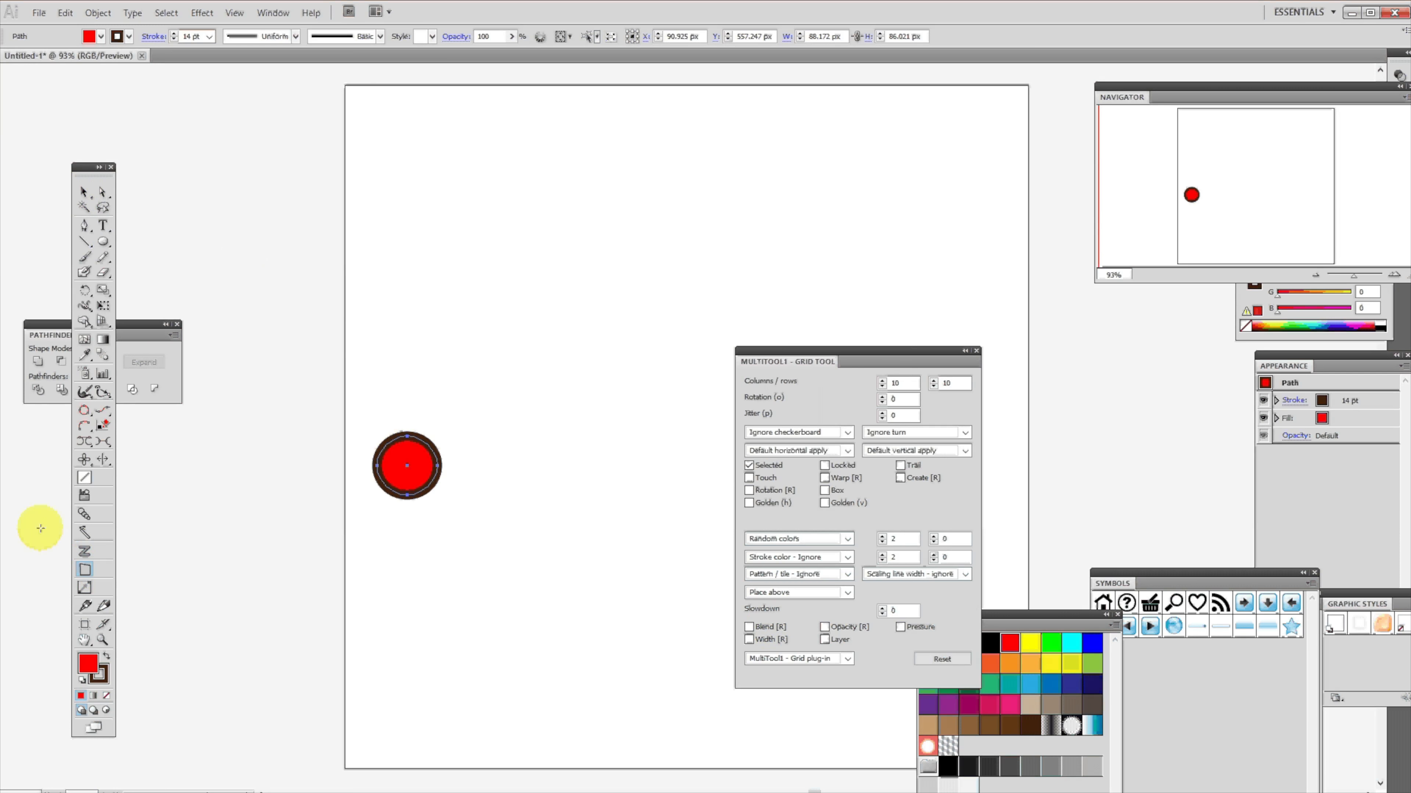
{"action": "left_click", "coordinate": [86, 585]}
{"action": "left_click_drag", "start_coordinate": [467, 403], "coordinate": [987, 124]}
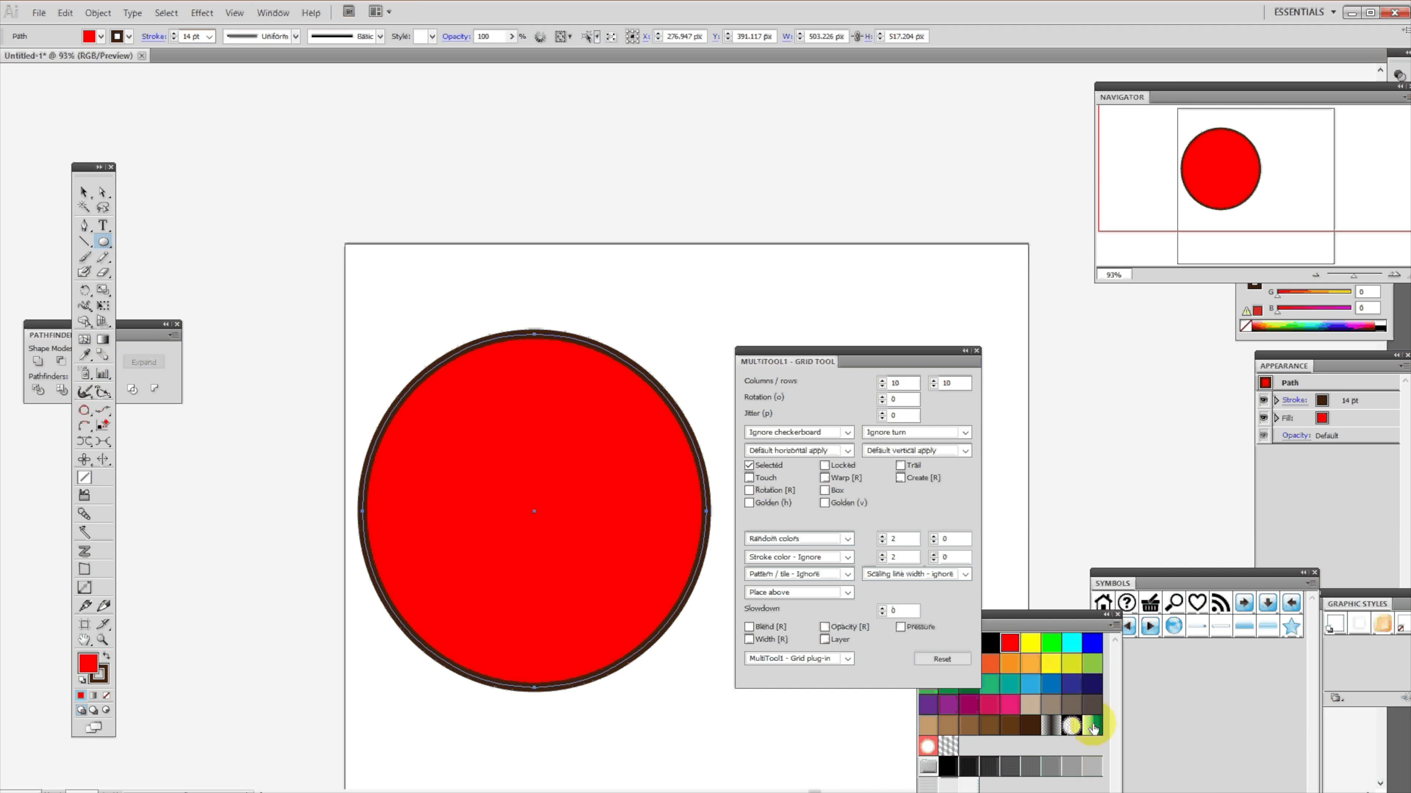
Fill the large red circle with the white-to-blue gradient swatch and open the GradientEffects filter for it.
{"action": "left_click", "coordinate": [1092, 724]}
{"action": "left_click", "coordinate": [100, 14]}
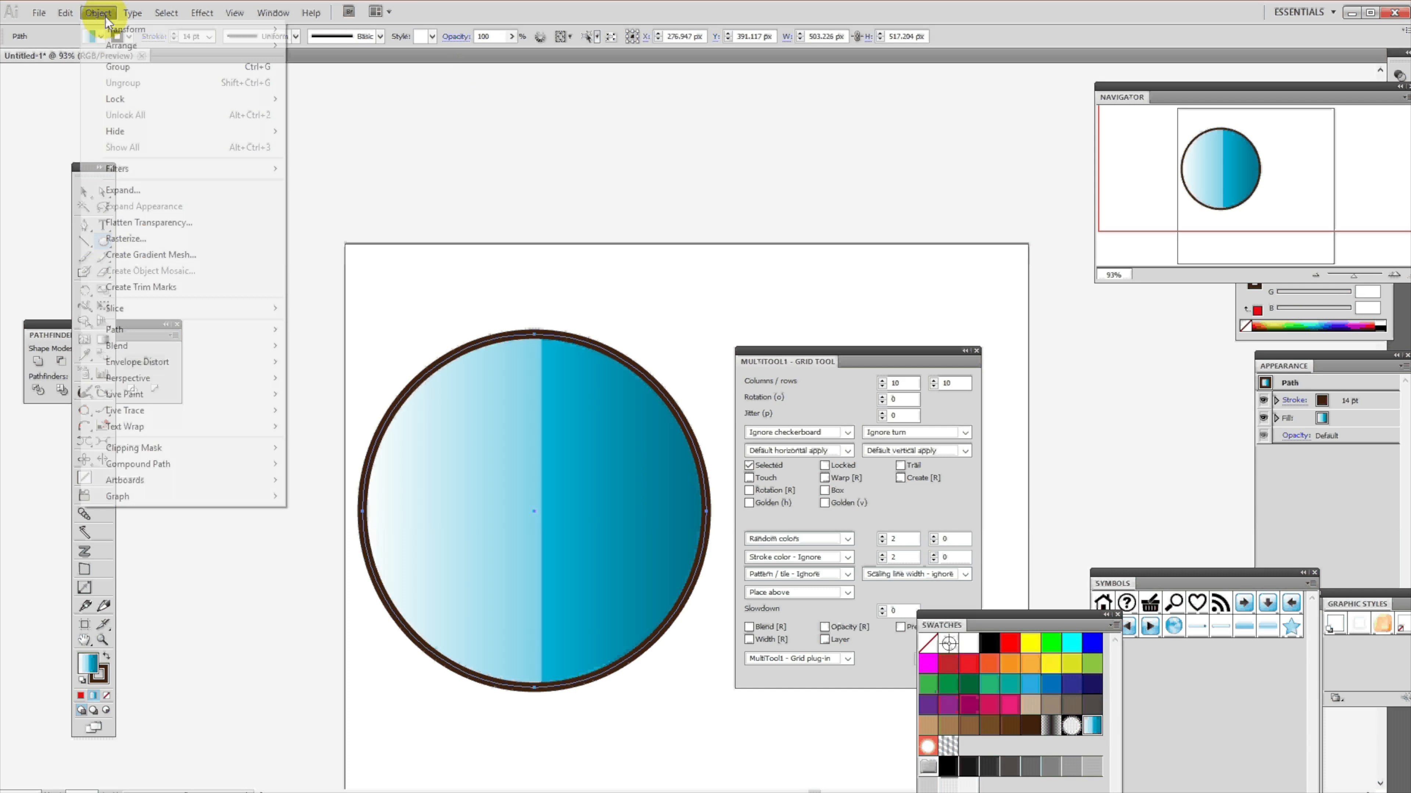
{"action": "mouse_move", "coordinate": [136, 172]}
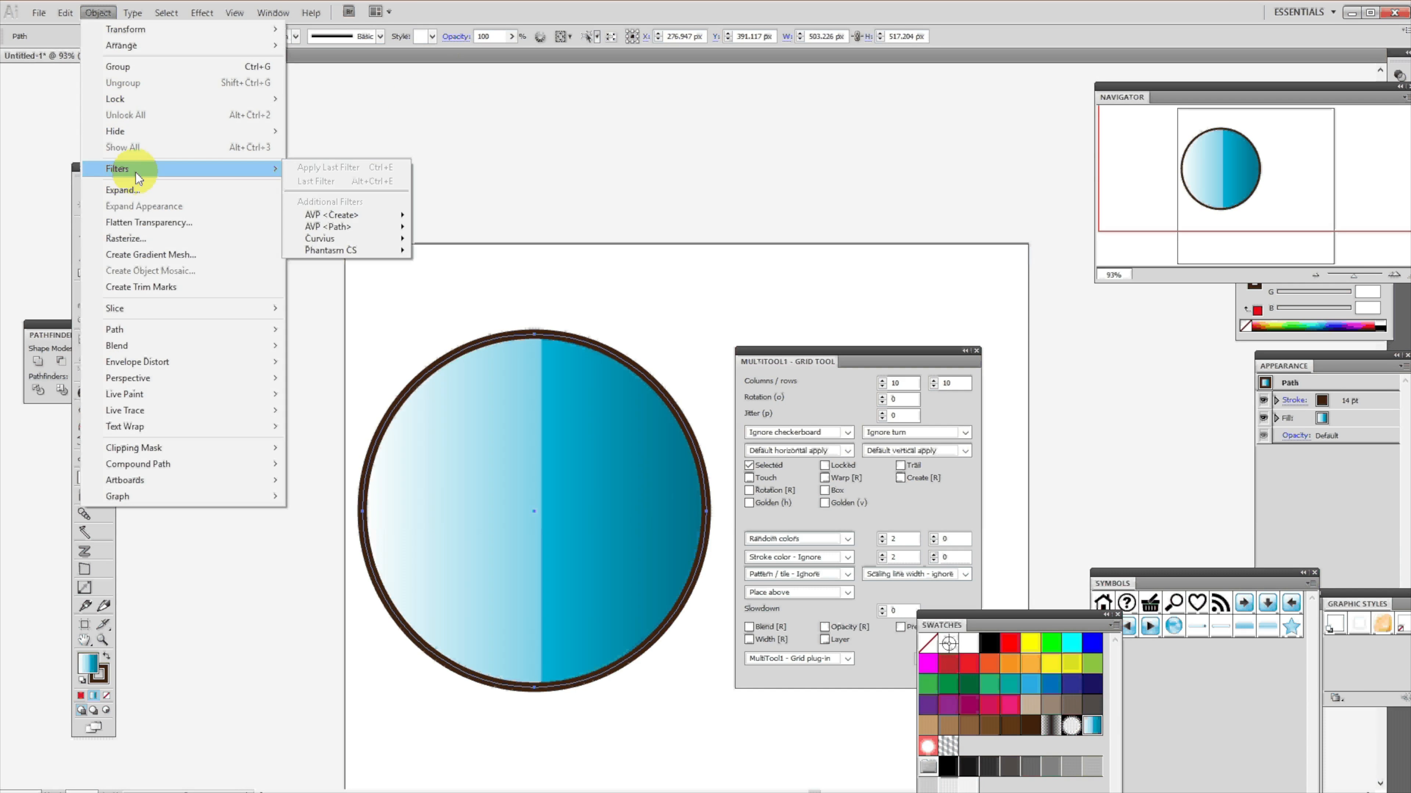
{"action": "mouse_move", "coordinate": [376, 225]}
{"action": "left_click", "coordinate": [465, 341]}
Try different averaging variants on the circle's gradient, including Average 8 and Average 13.
{"action": "left_click", "coordinate": [932, 384]}
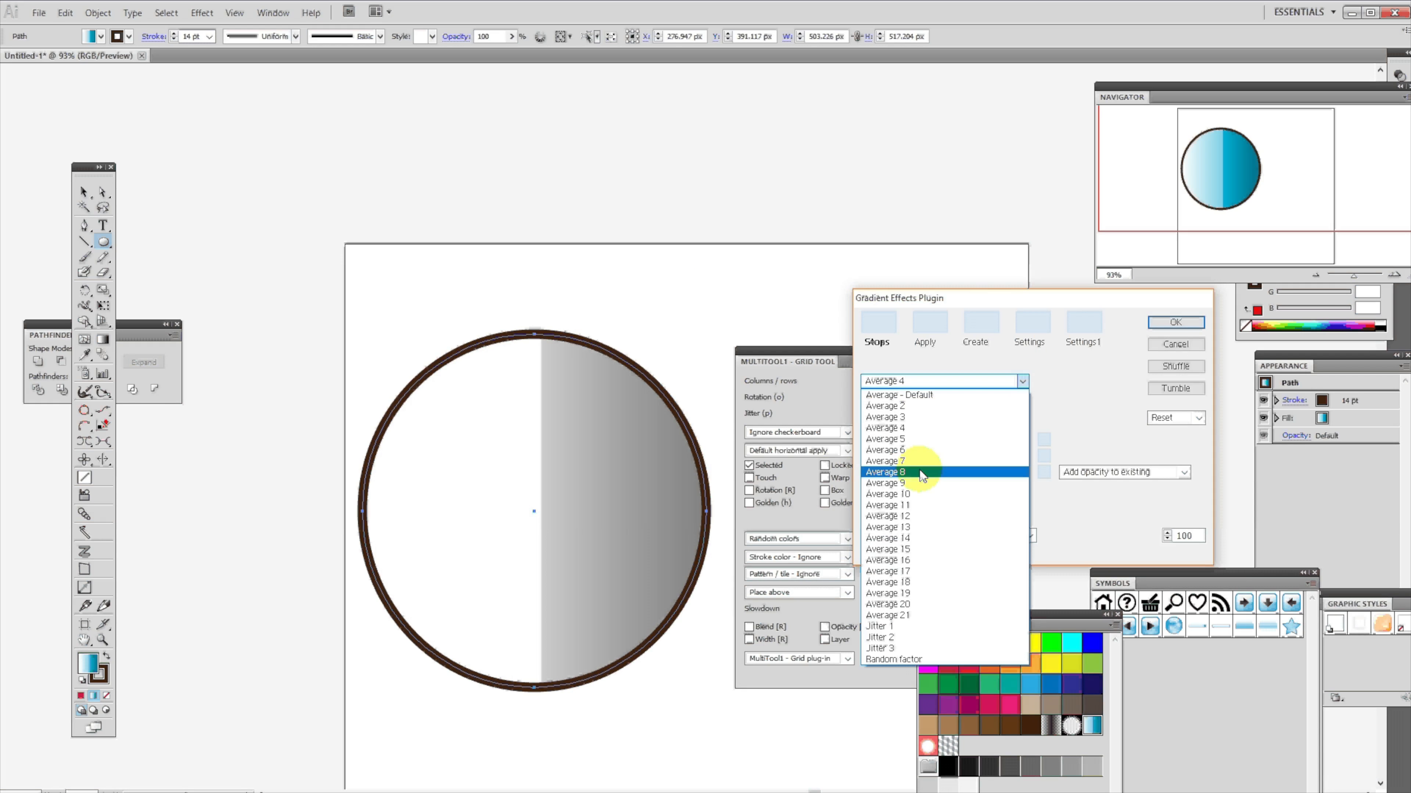
{"action": "left_click", "coordinate": [919, 472]}
{"action": "left_click", "coordinate": [924, 380]}
{"action": "left_click", "coordinate": [901, 526]}
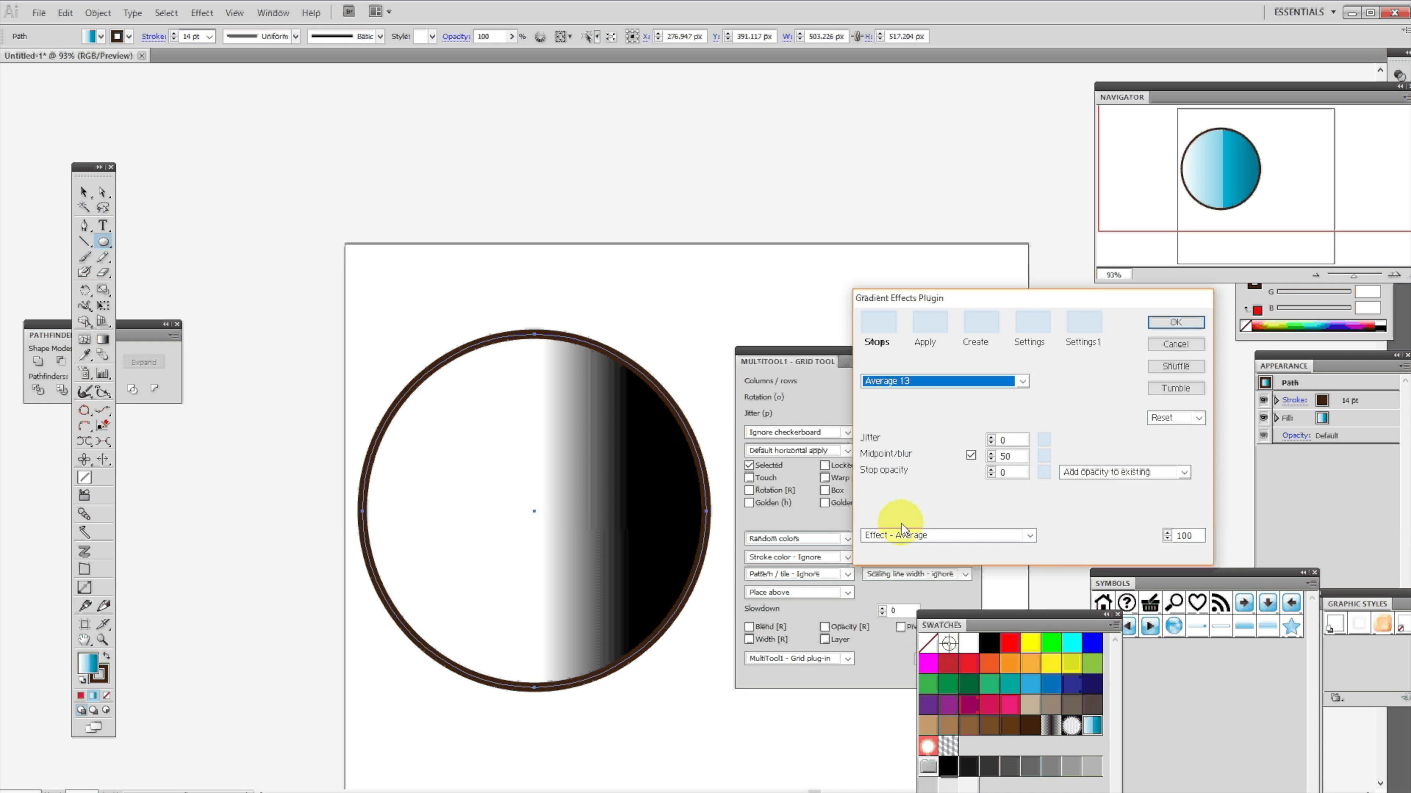
{"action": "left_click", "coordinate": [917, 384]}
{"action": "left_click", "coordinate": [901, 522]}
Randomize the circle's gradient effect repeatedly with Tumble to try different effects.
{"action": "left_click", "coordinate": [947, 535]}
{"action": "left_click", "coordinate": [1170, 387]}
{"action": "left_click", "coordinate": [1170, 387]}
{"action": "left_click", "coordinate": [1170, 387]}
{"action": "left_click", "coordinate": [1170, 388]}
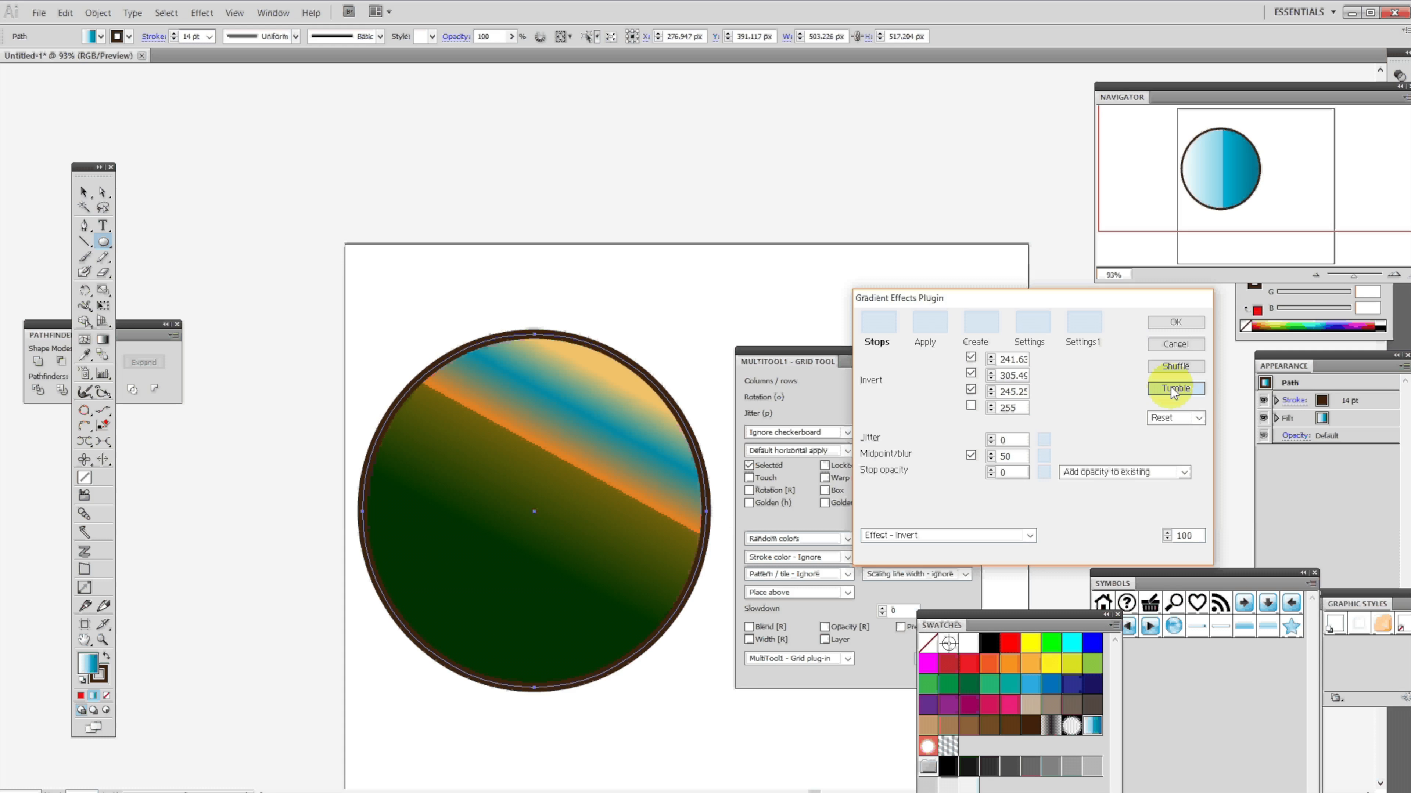
{"action": "left_click", "coordinate": [1170, 387]}
{"action": "left_click", "coordinate": [1171, 388]}
{"action": "left_click", "coordinate": [1170, 387]}
{"action": "left_click", "coordinate": [1170, 387]}
{"action": "left_click", "coordinate": [1170, 387]}
{"action": "left_click", "coordinate": [1170, 388]}
{"action": "left_click", "coordinate": [1170, 388]}
{"action": "left_click", "coordinate": [1171, 388]}
Try the Lightness effect on the gradient and tumble its settings twice.
{"action": "left_click", "coordinate": [947, 535]}
{"action": "left_click", "coordinate": [909, 582]}
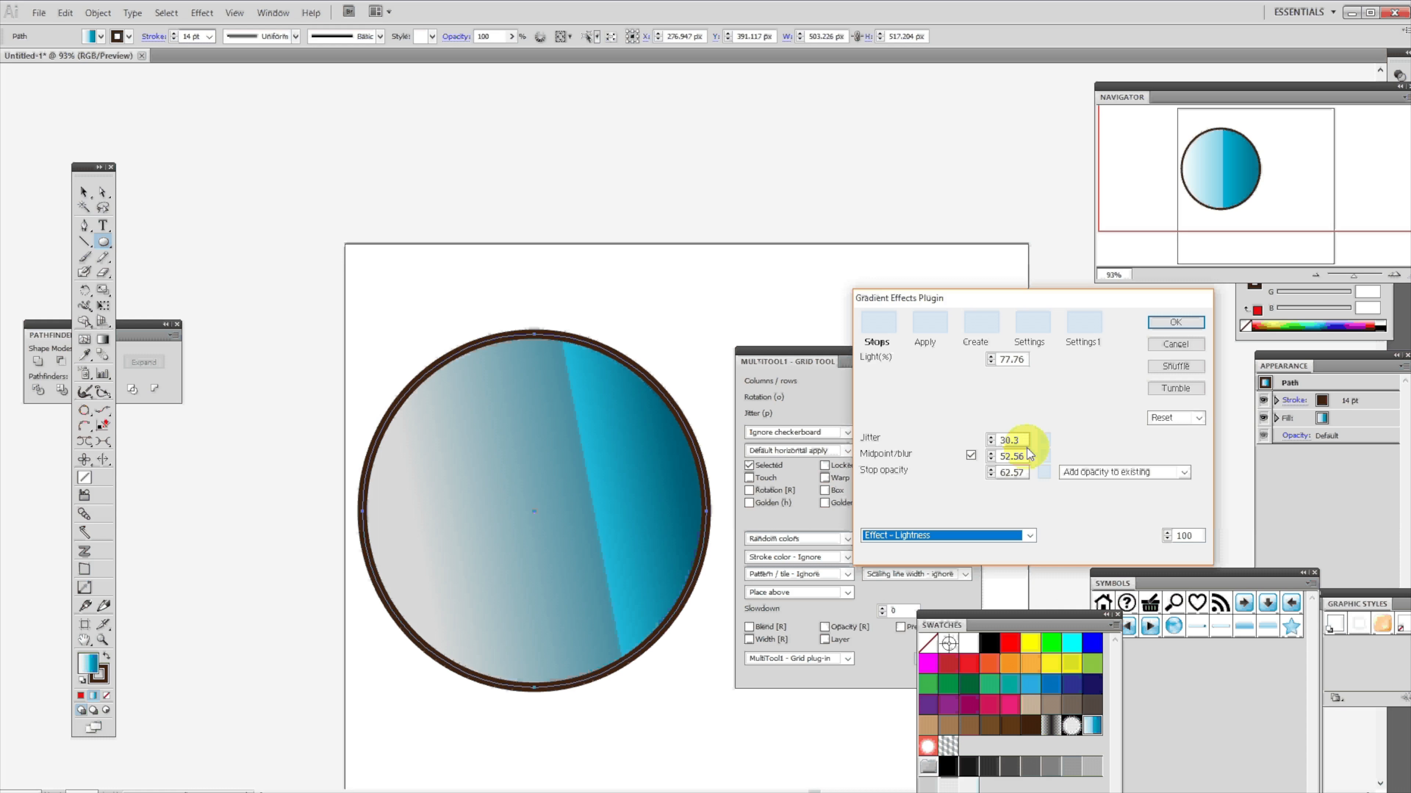
{"action": "left_click", "coordinate": [1174, 392]}
{"action": "left_click", "coordinate": [1174, 388]}
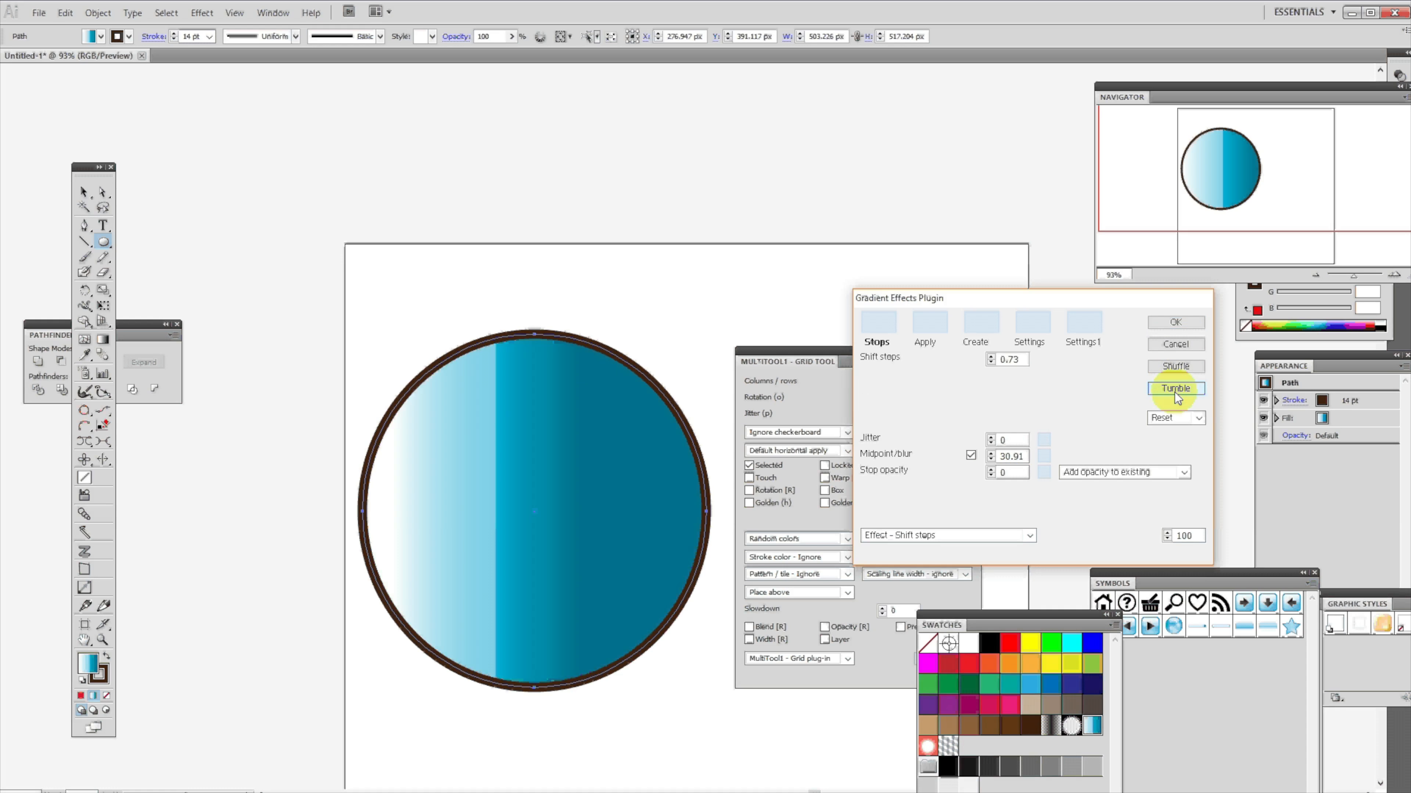
Shuffle the gradient settings and apply the Replace channels effect to the circle.
{"action": "left_click", "coordinate": [1178, 369]}
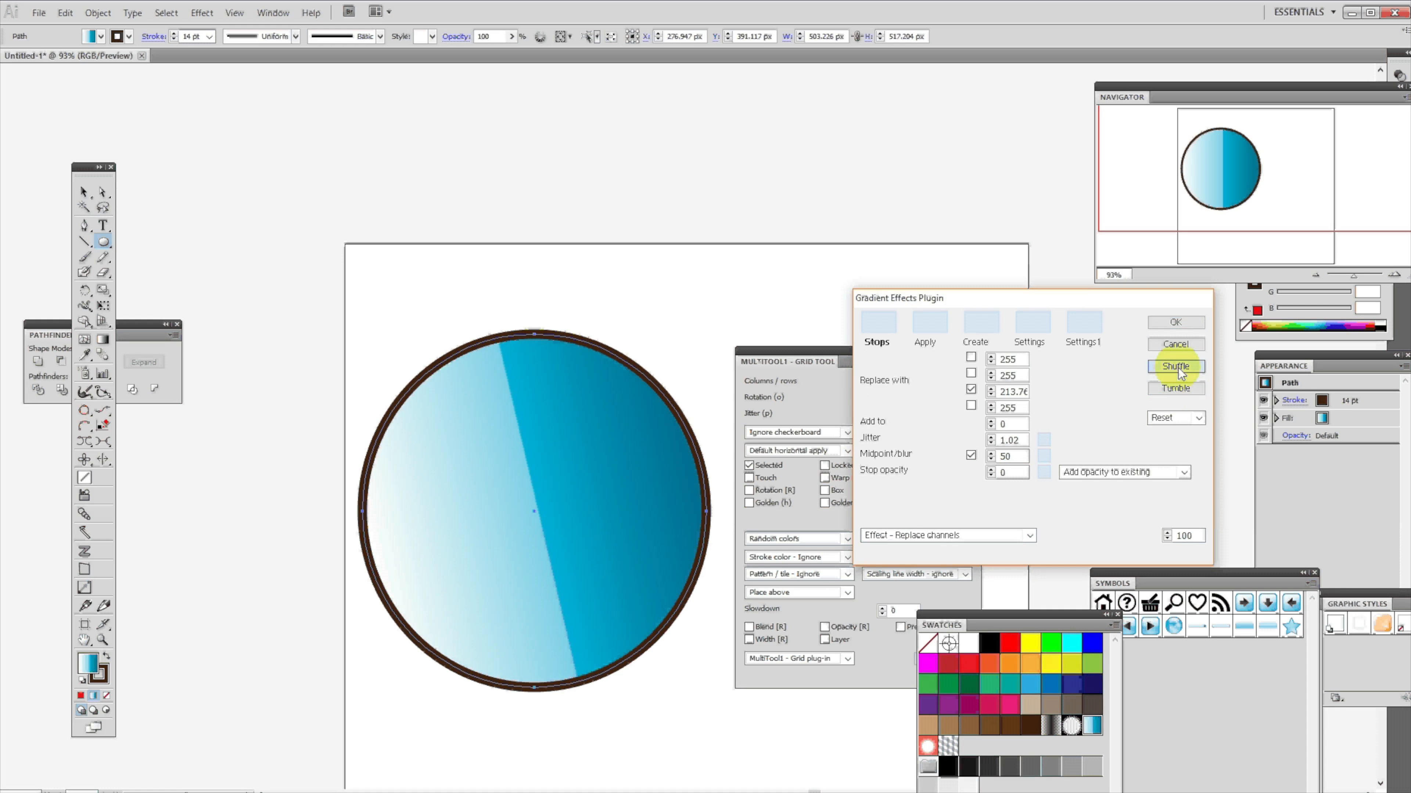
{"action": "left_click", "coordinate": [928, 324]}
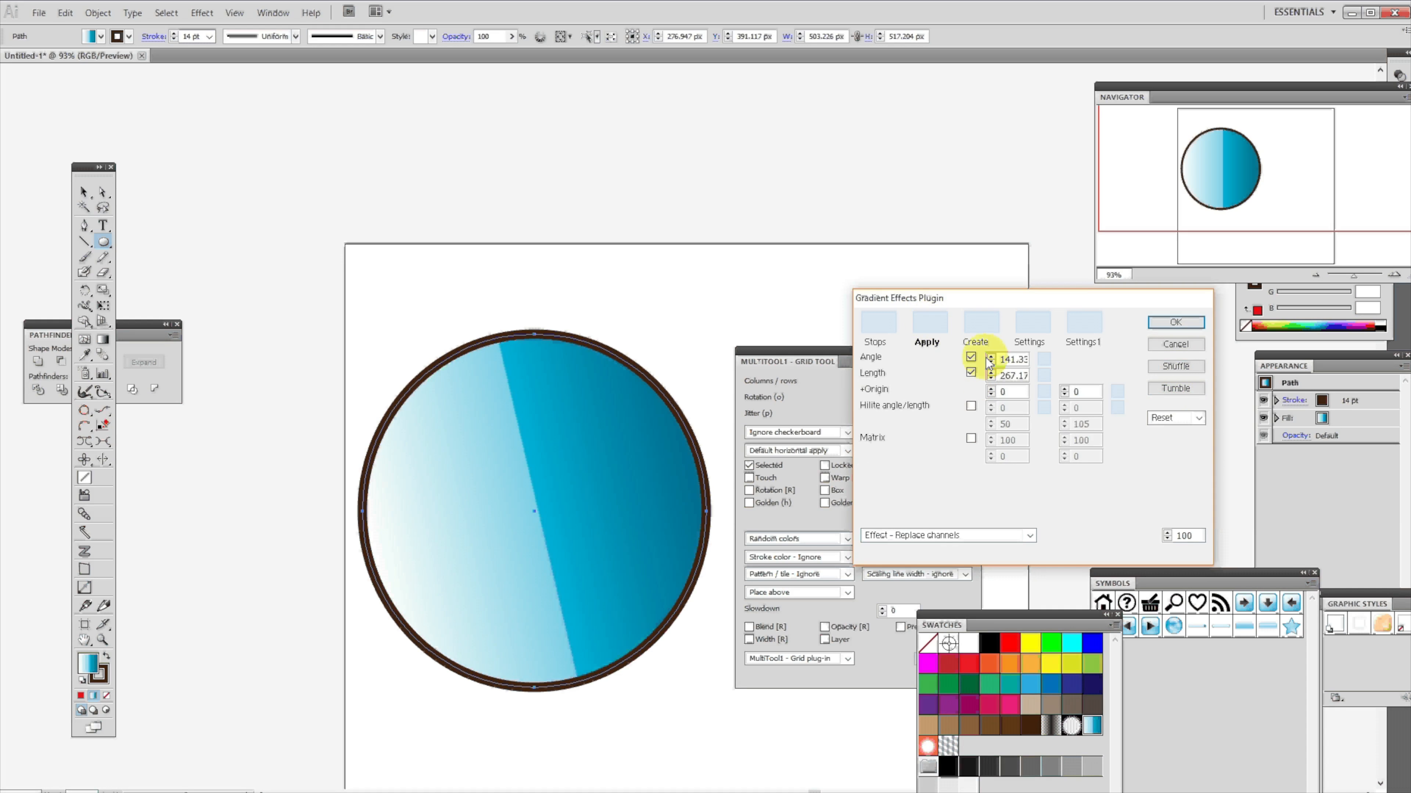
{"action": "left_click", "coordinate": [1176, 322]}
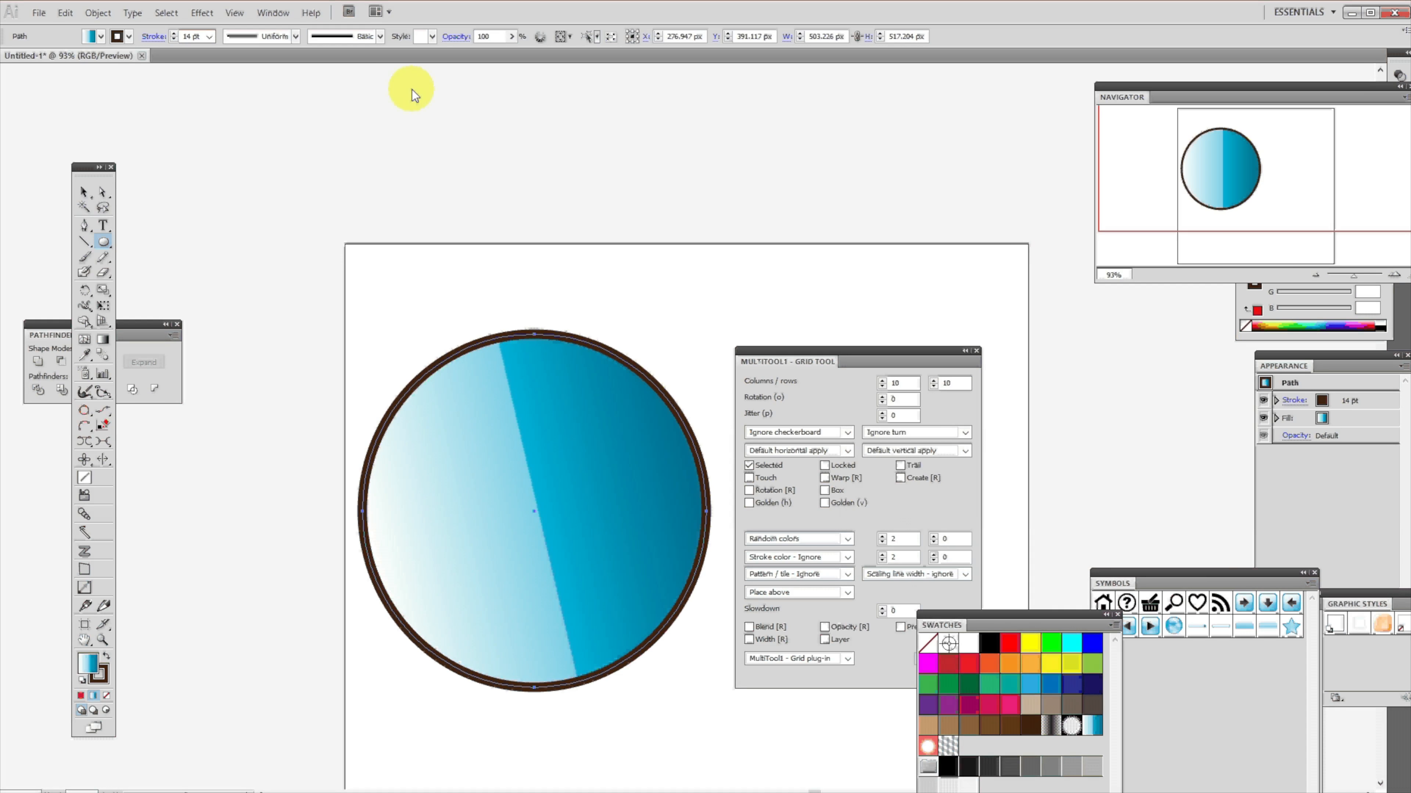
Replace the large circle with a smaller gradient-filled circle about 285 × 282 px.
{"action": "key", "text": "Delete"}
{"action": "left_click_drag", "start_coordinate": [392, 527], "coordinate": [586, 718]}
Distort the circle's outline with the Points tool in Direction points drag (cursor) mode, pulling its direction points inward.
{"action": "left_click", "coordinate": [83, 569]}
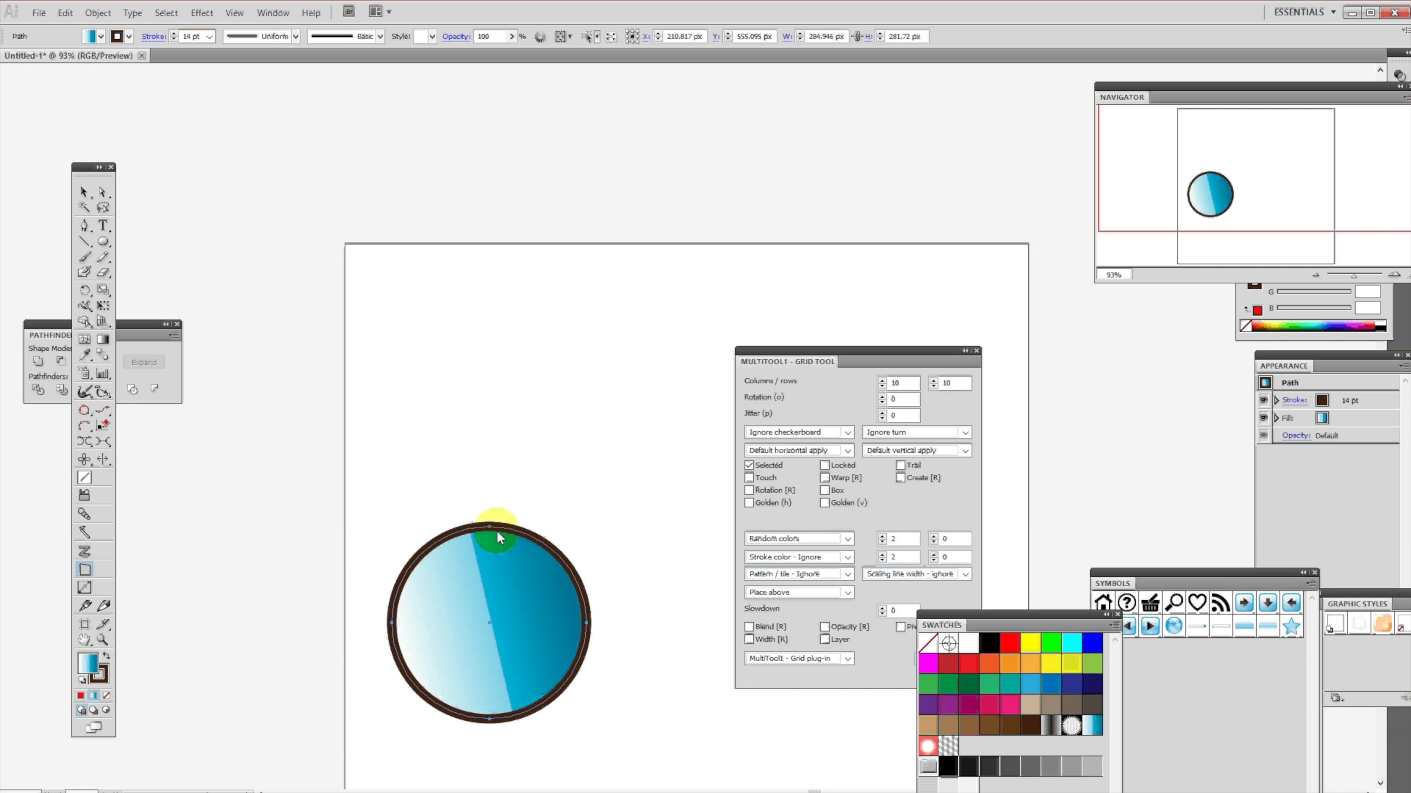
{"action": "double_click", "coordinate": [84, 572]}
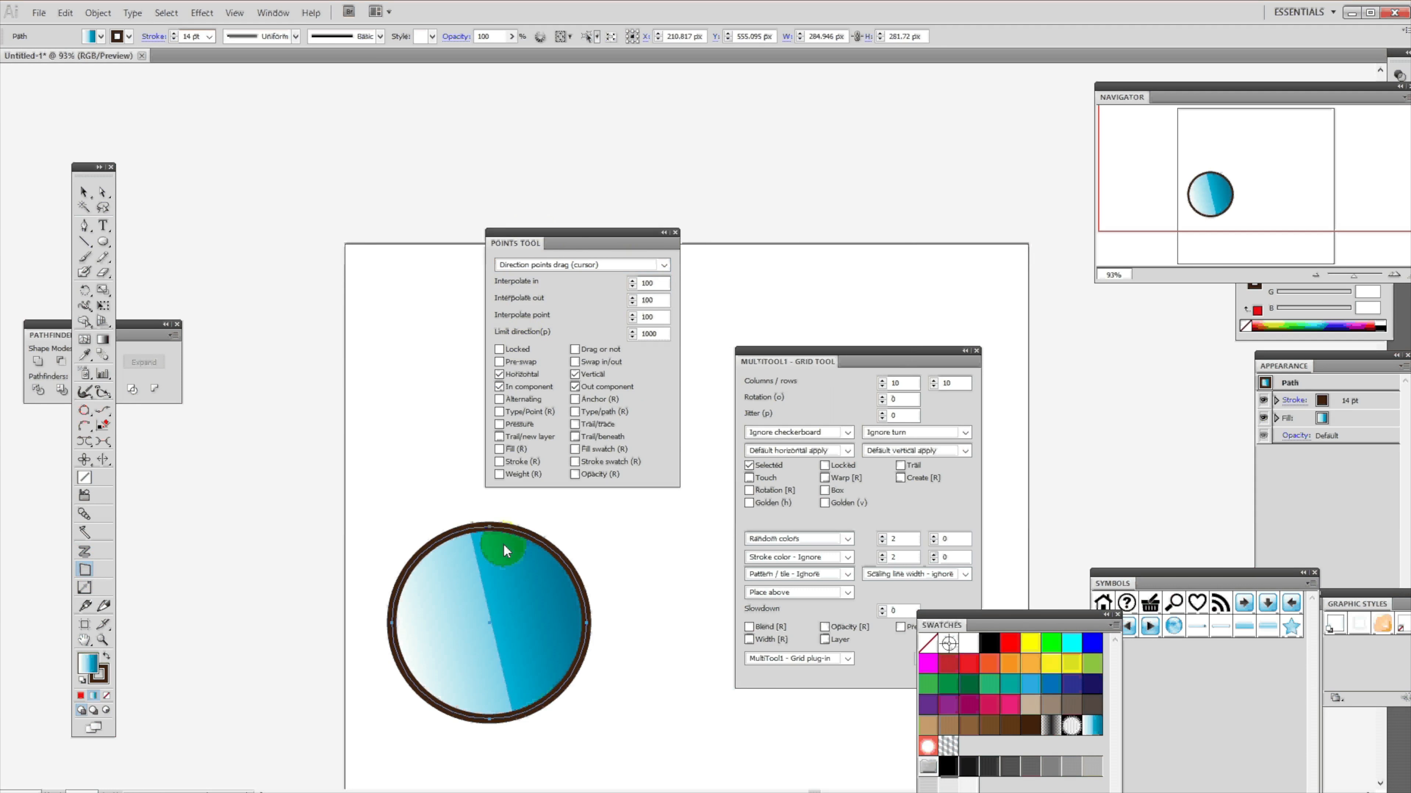
{"action": "mouse_move", "coordinate": [496, 525]}
{"action": "left_mouse_down"}
{"action": "mouse_move", "coordinate": [333, 378]}
{"action": "mouse_move", "coordinate": [466, 526]}
{"action": "mouse_move", "coordinate": [439, 600]}
{"action": "left_mouse_up"}
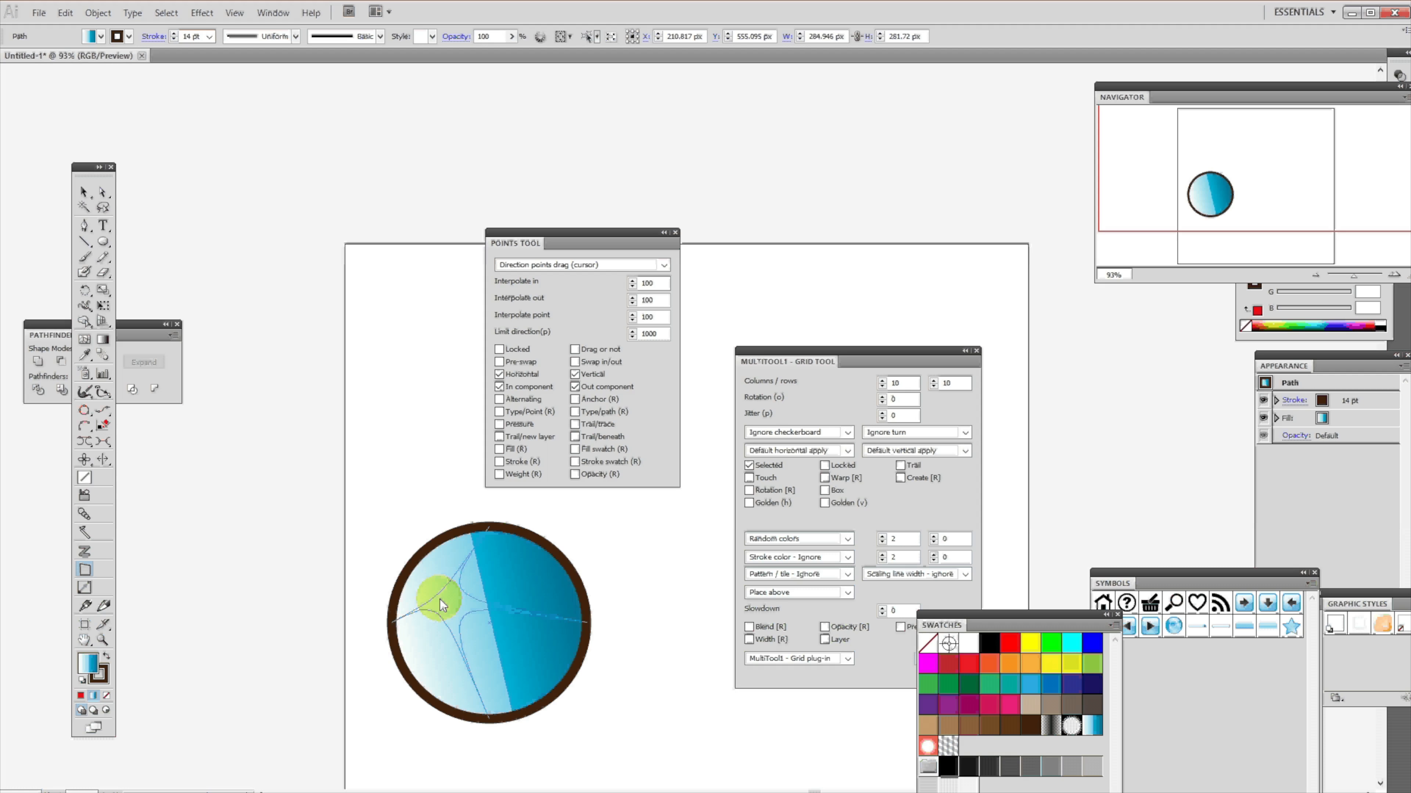
Open the Contour path filter for the large gradient circle and shuffle its contour settings.
{"action": "left_click", "coordinate": [97, 13]}
{"action": "mouse_move", "coordinate": [167, 168]}
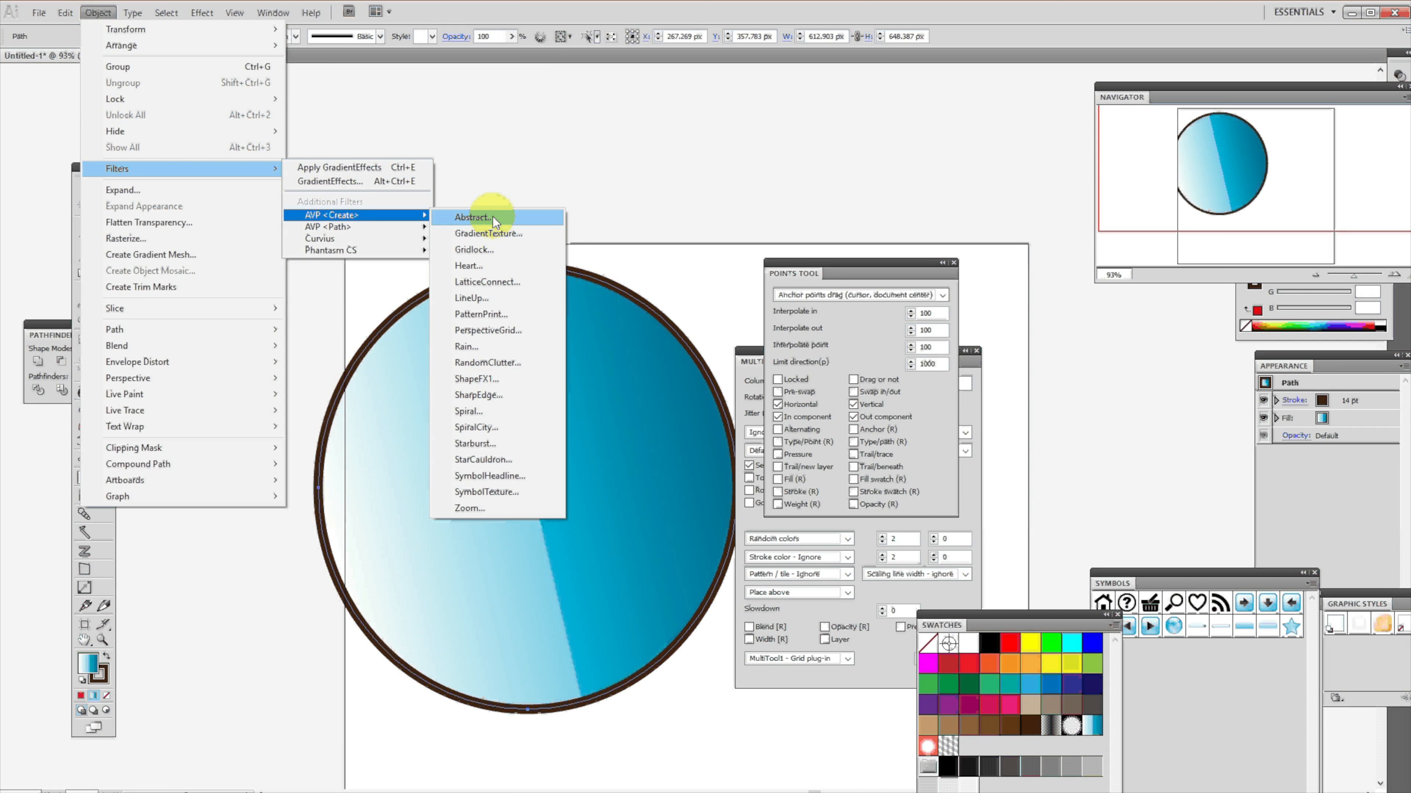
{"action": "mouse_move", "coordinate": [371, 226]}
{"action": "left_click", "coordinate": [483, 277]}
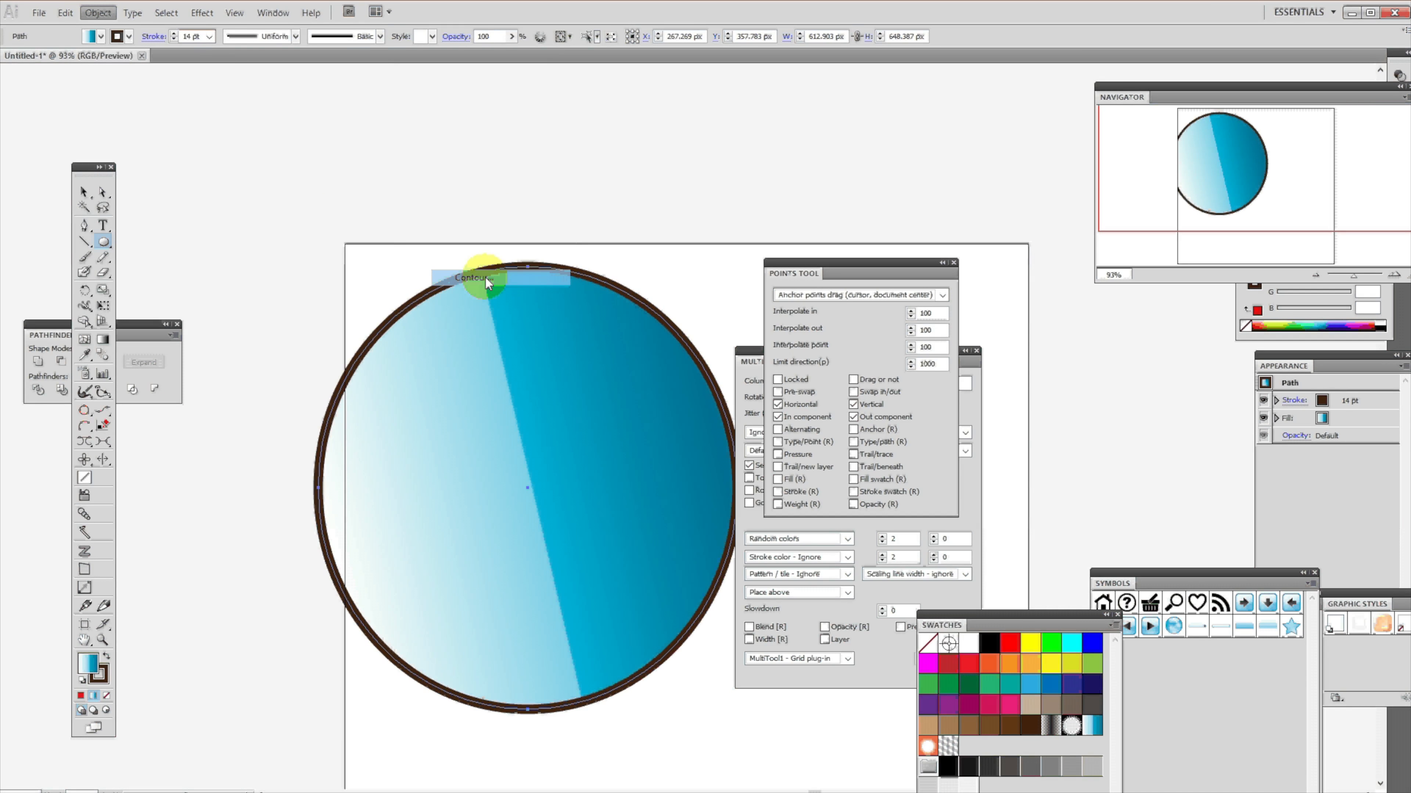
{"action": "left_click_drag", "start_coordinate": [681, 333], "coordinate": [825, 327]}
{"action": "left_click", "coordinate": [856, 389]}
{"action": "left_click", "coordinate": [1053, 395]}
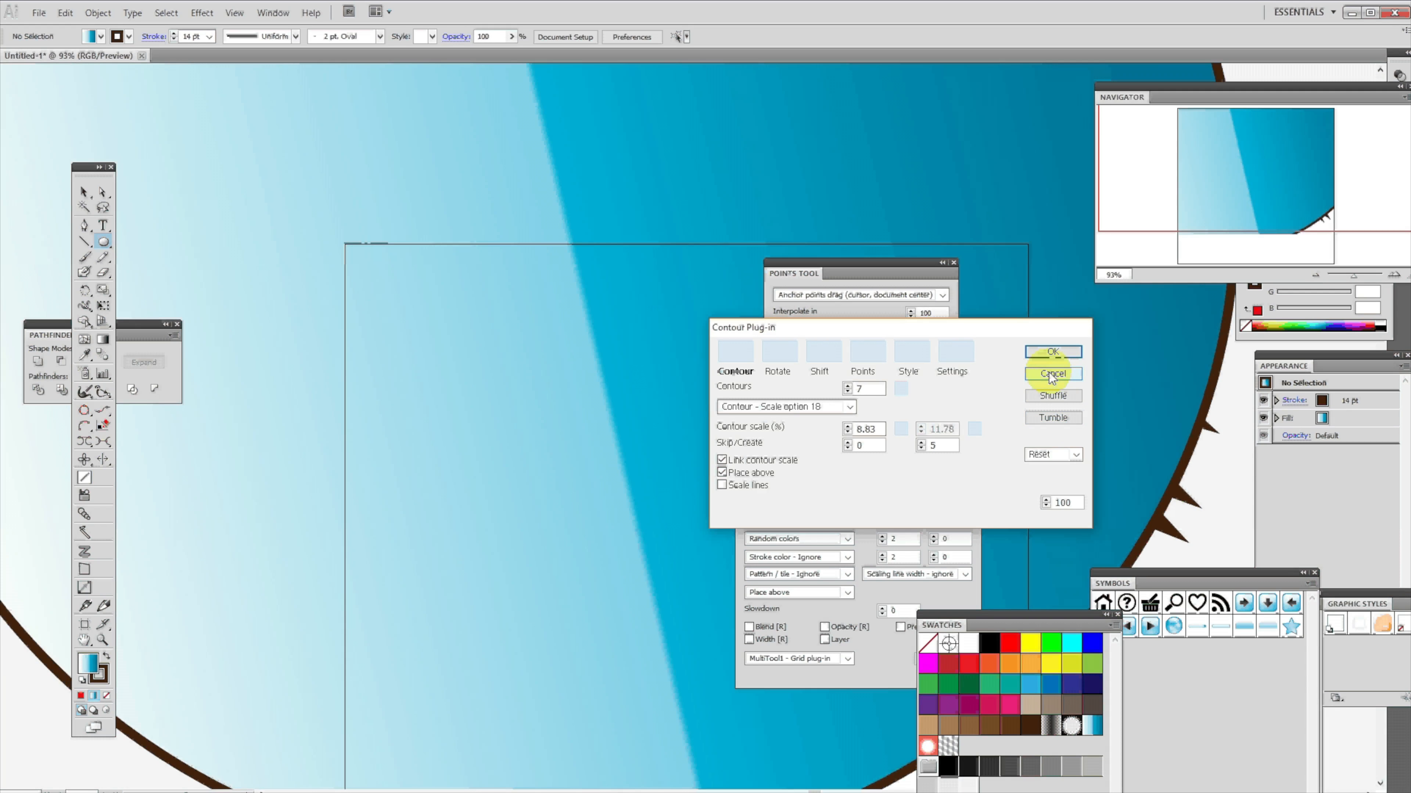